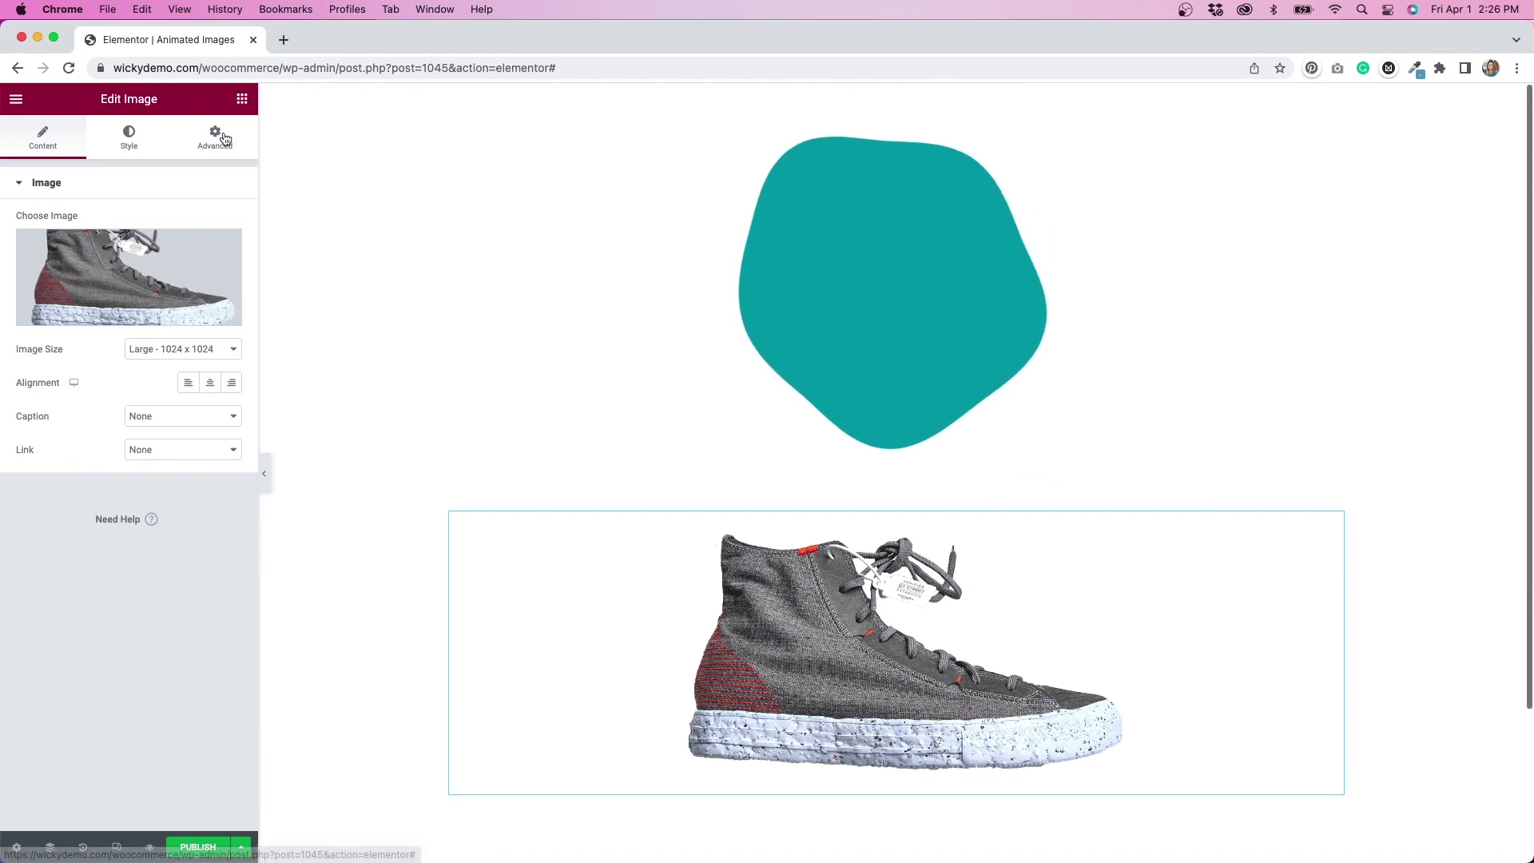
# Set the sneaker image's top margin to -420 px in the Advanced settings
pyautogui.click(223, 138)
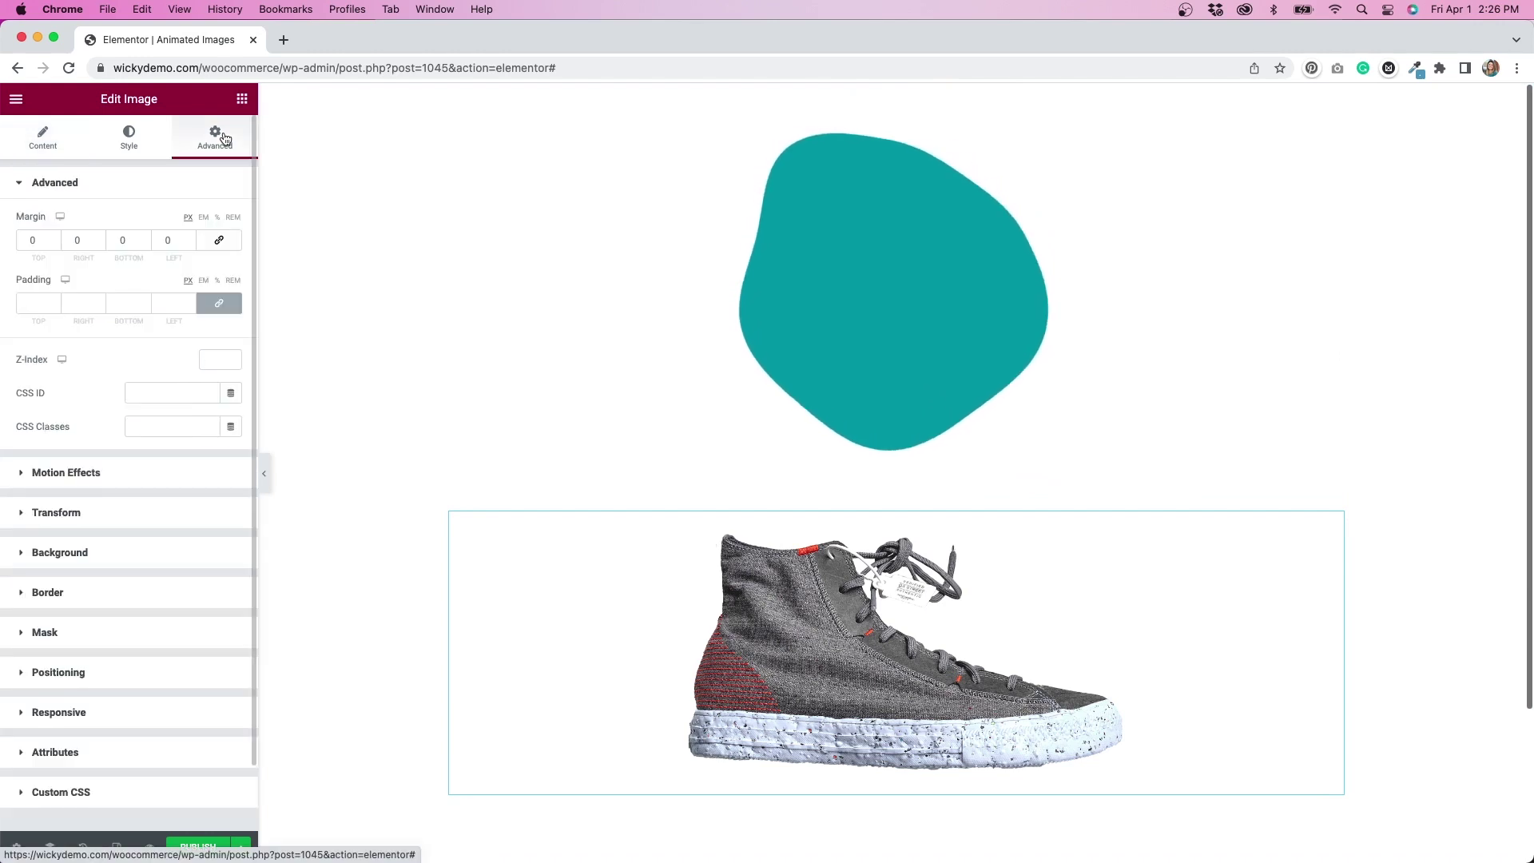
pyautogui.click(54, 244)
pyautogui.click(54, 244)
pyautogui.click(54, 243)
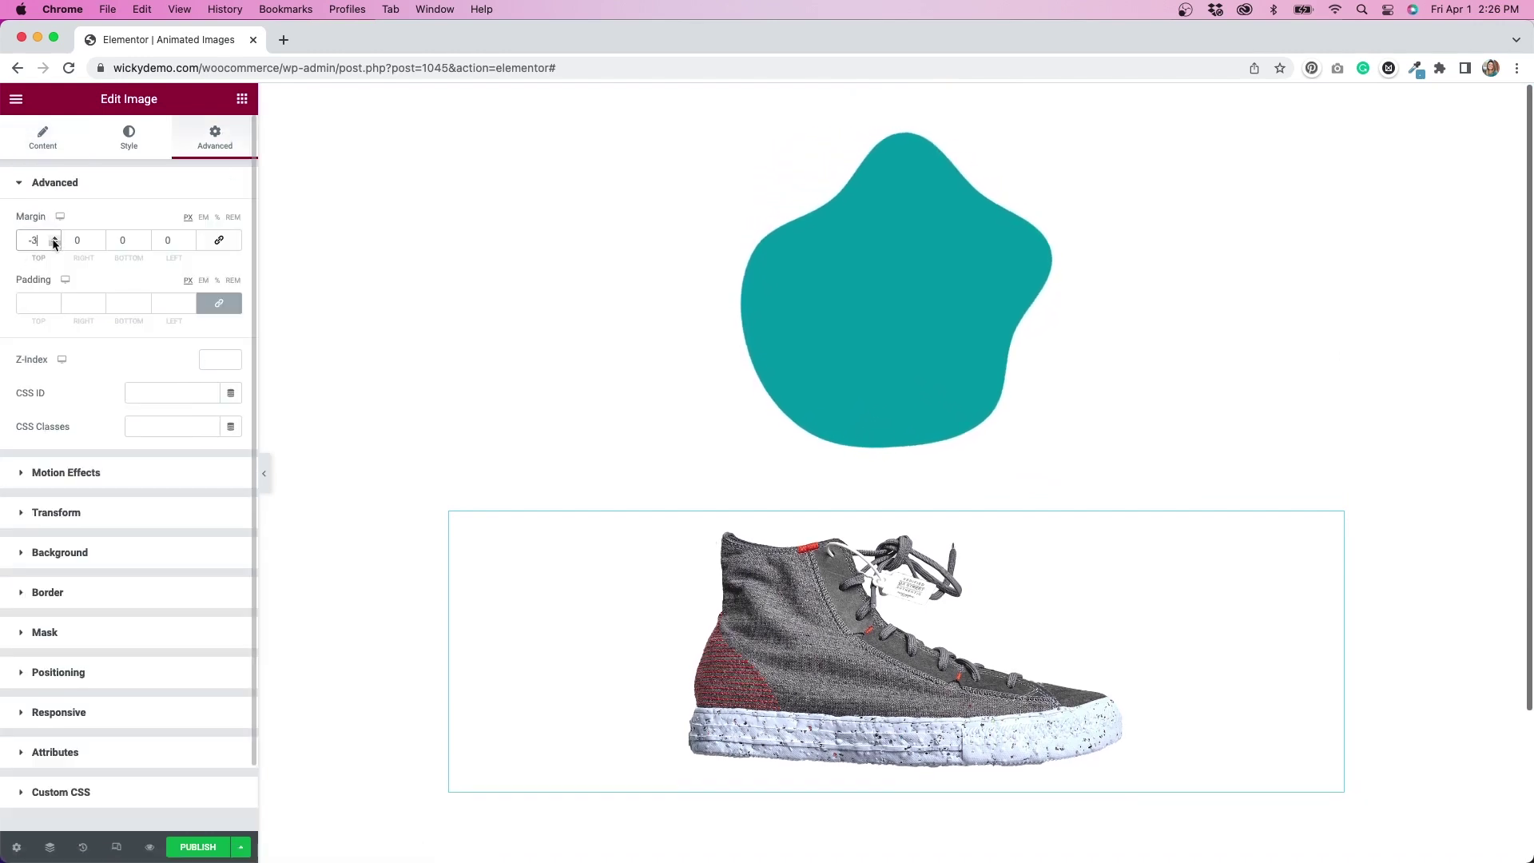
pyautogui.press('BackSpace')
pyautogui.write('420')
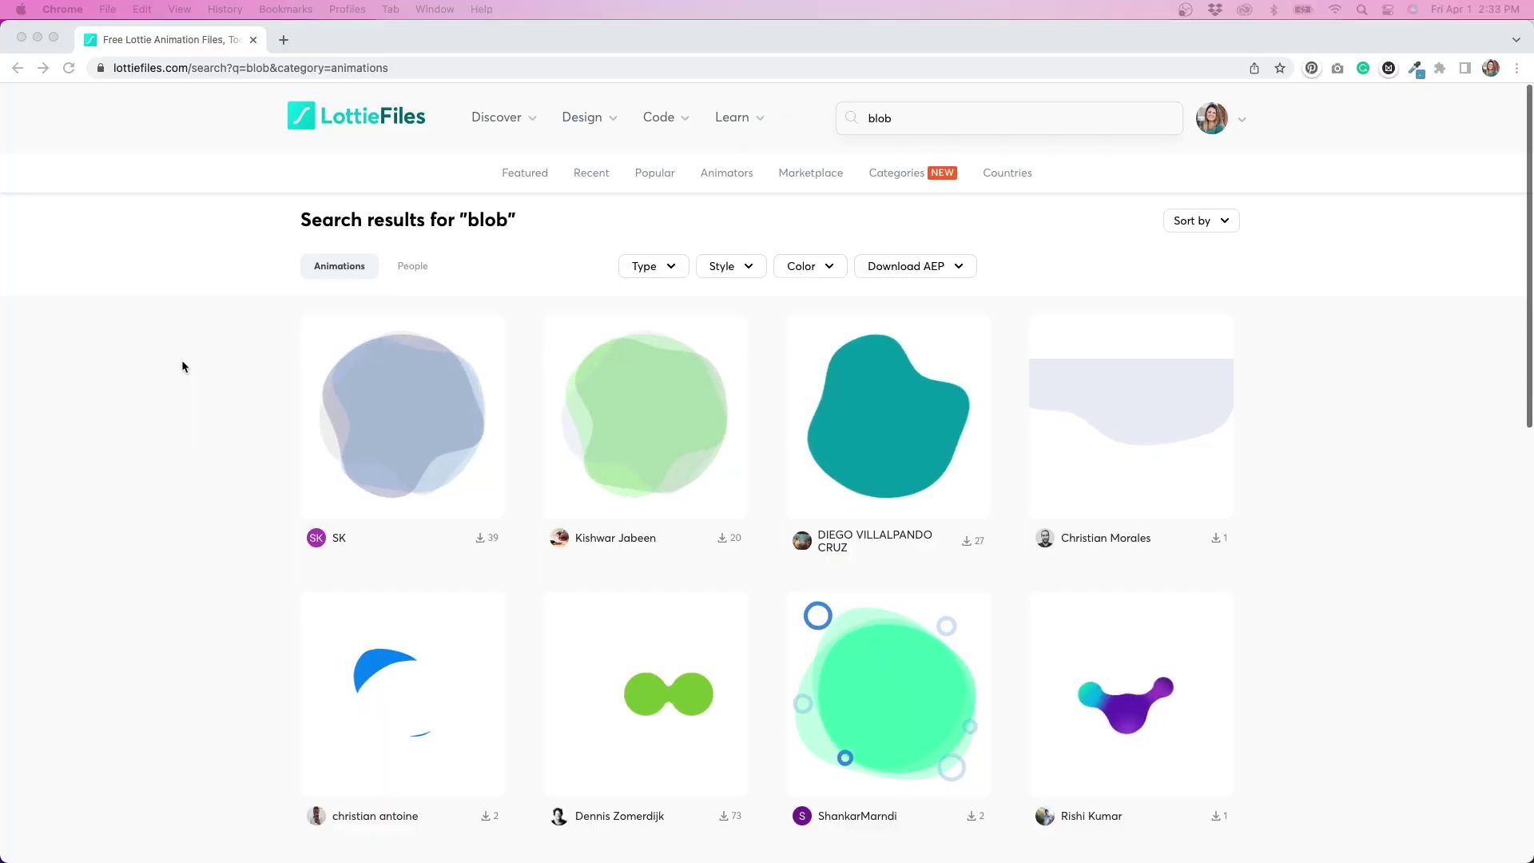
pyautogui.scroll(-3, 182, 366)
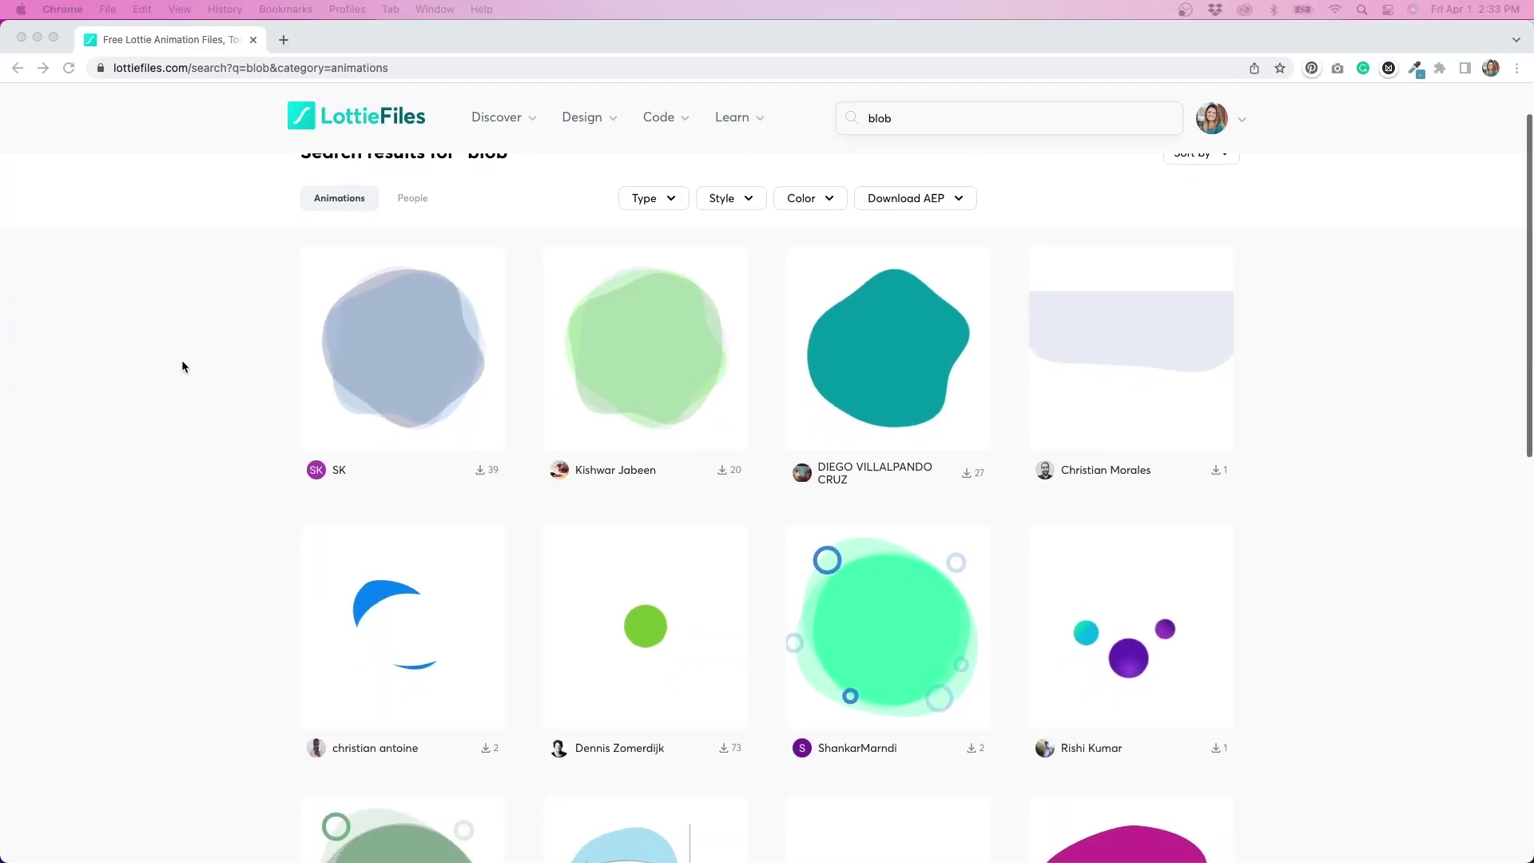
pyautogui.scroll(-3, 182, 367)
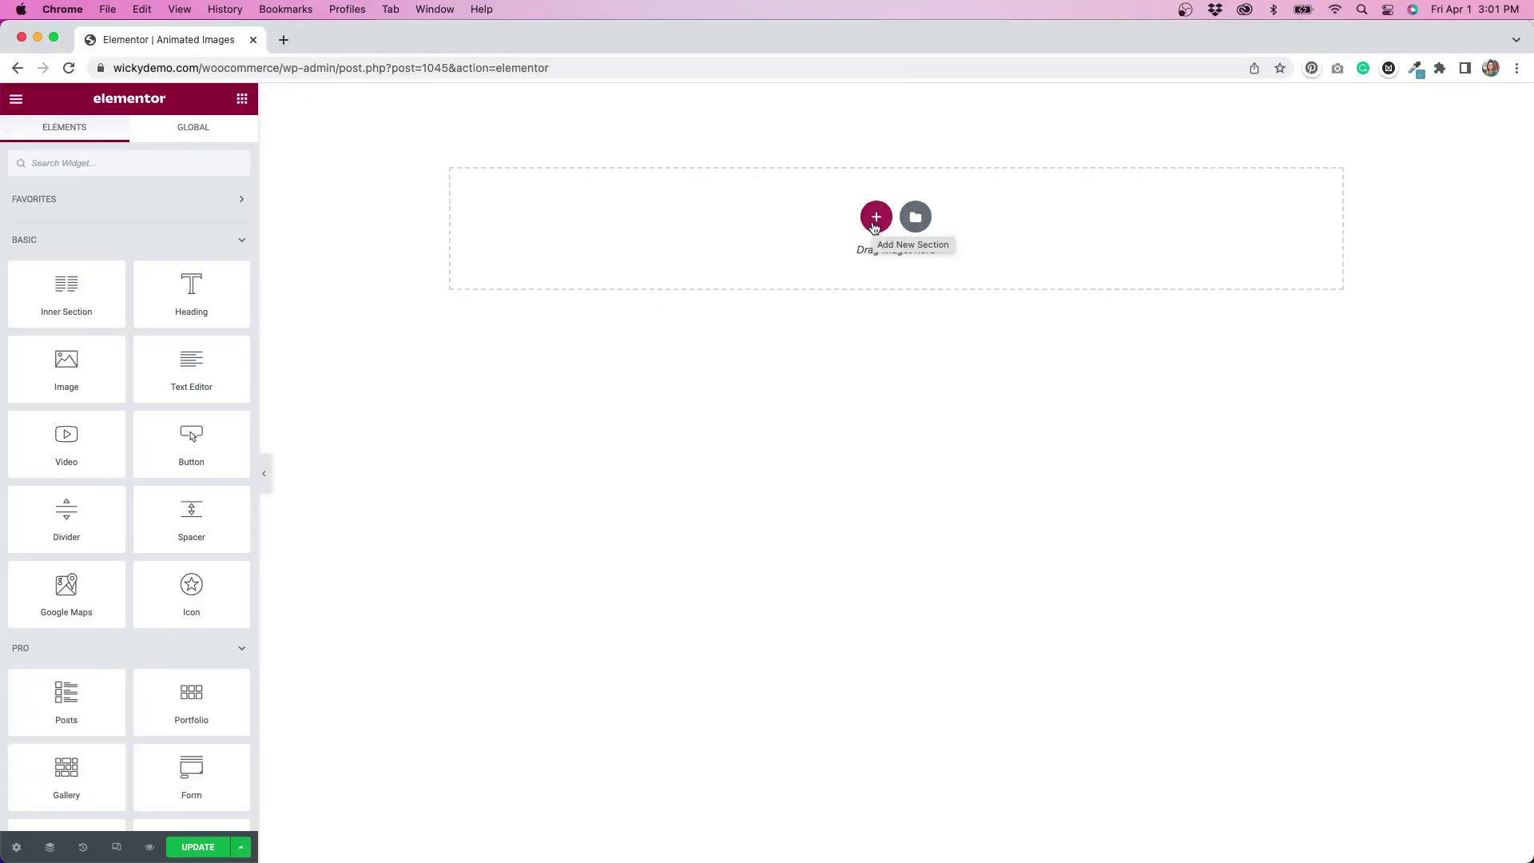
# Add a one-column section at the top and place a Lottie widget in it
pyautogui.click(874, 227)
pyautogui.click(664, 261)
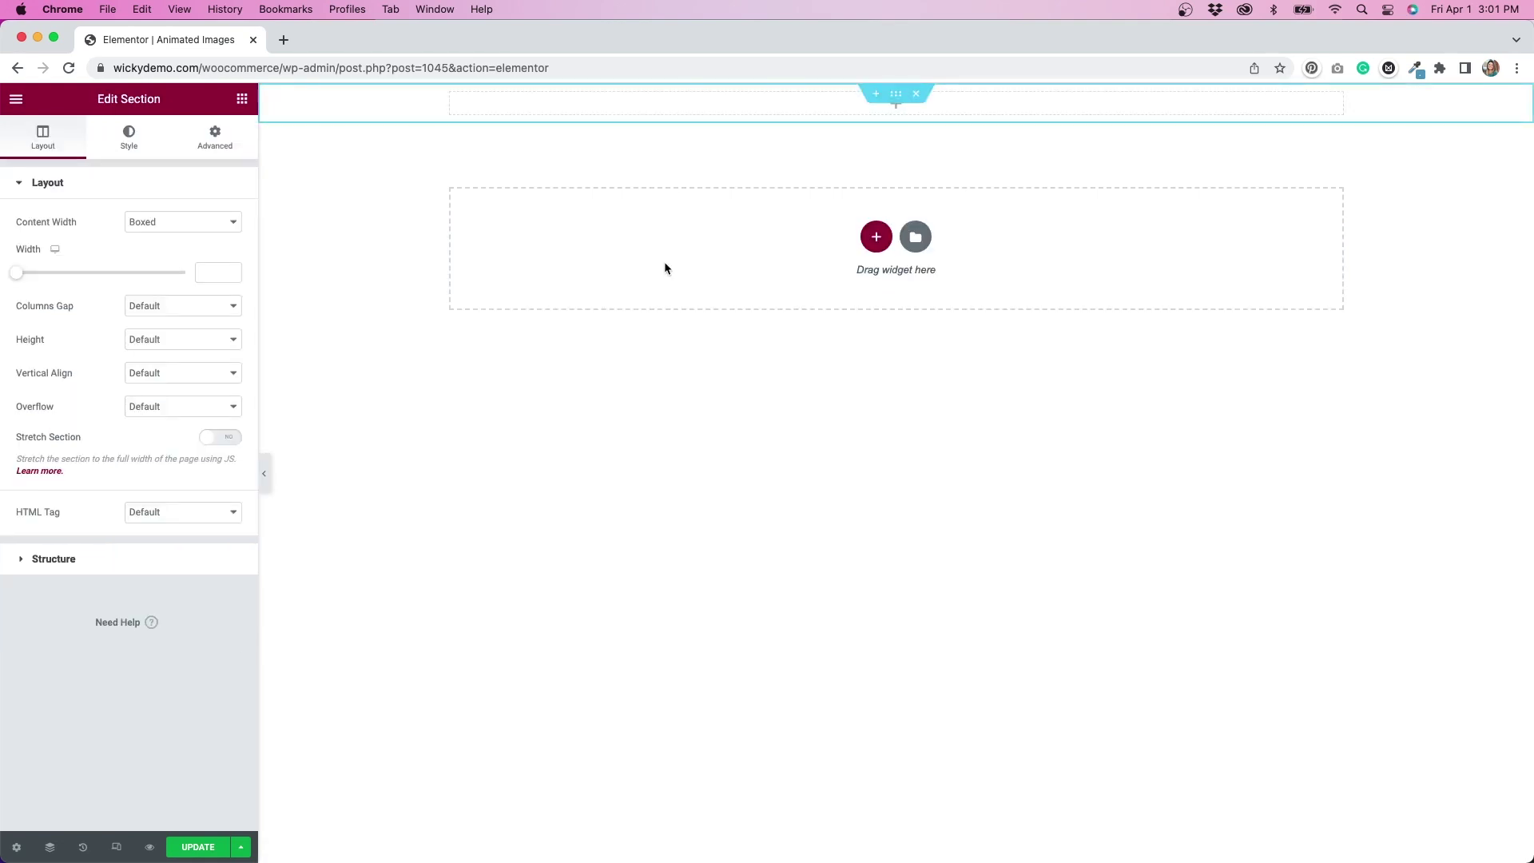
pyautogui.click(242, 99)
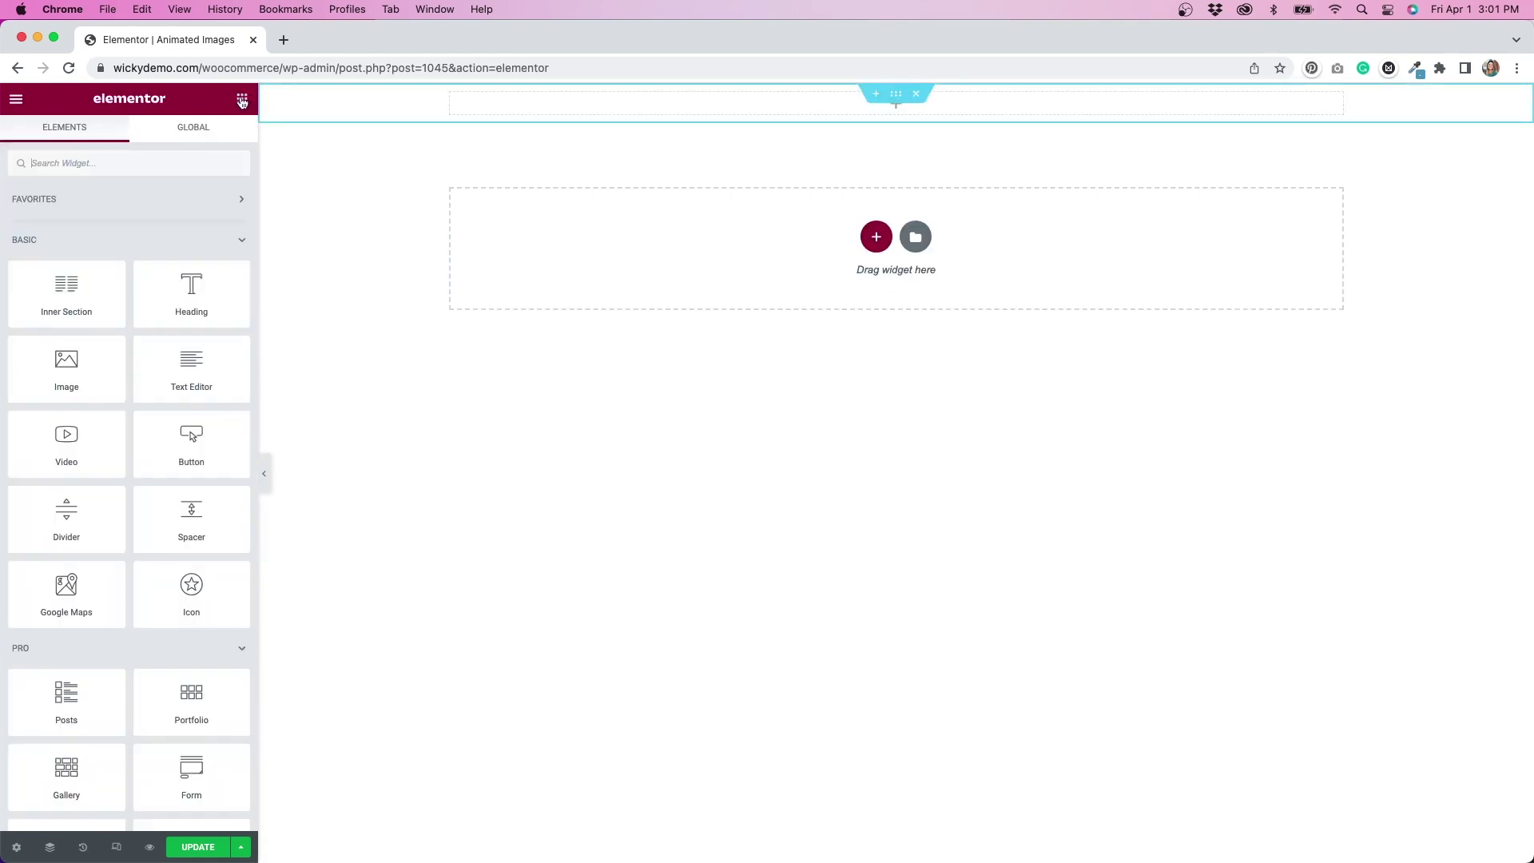
pyautogui.click(154, 160)
pyautogui.write('lottie')
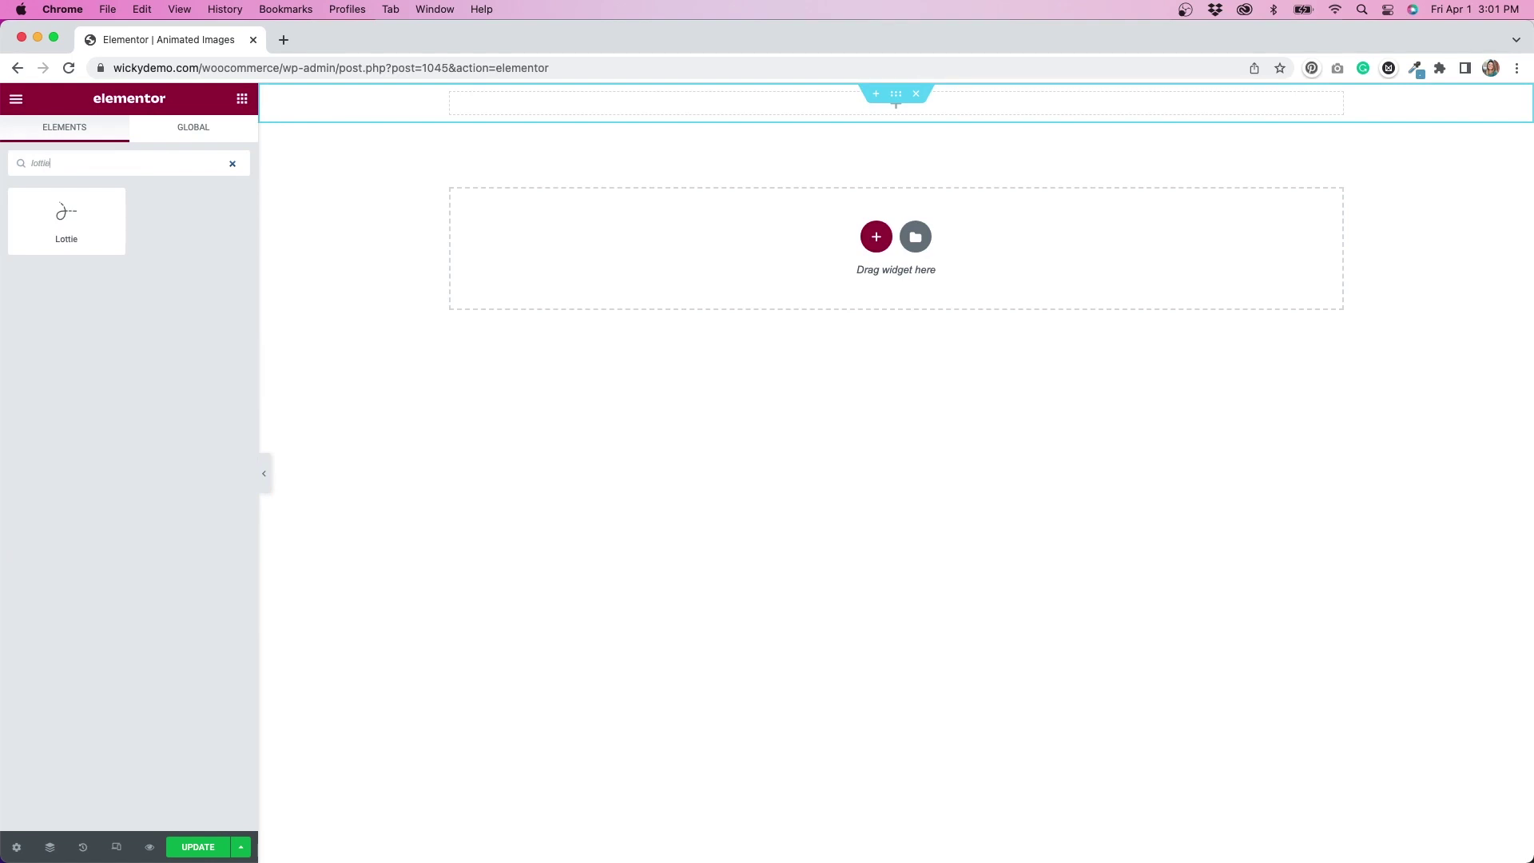
pyautogui.moveTo(697, 118); pyautogui.dragTo(751, 93)
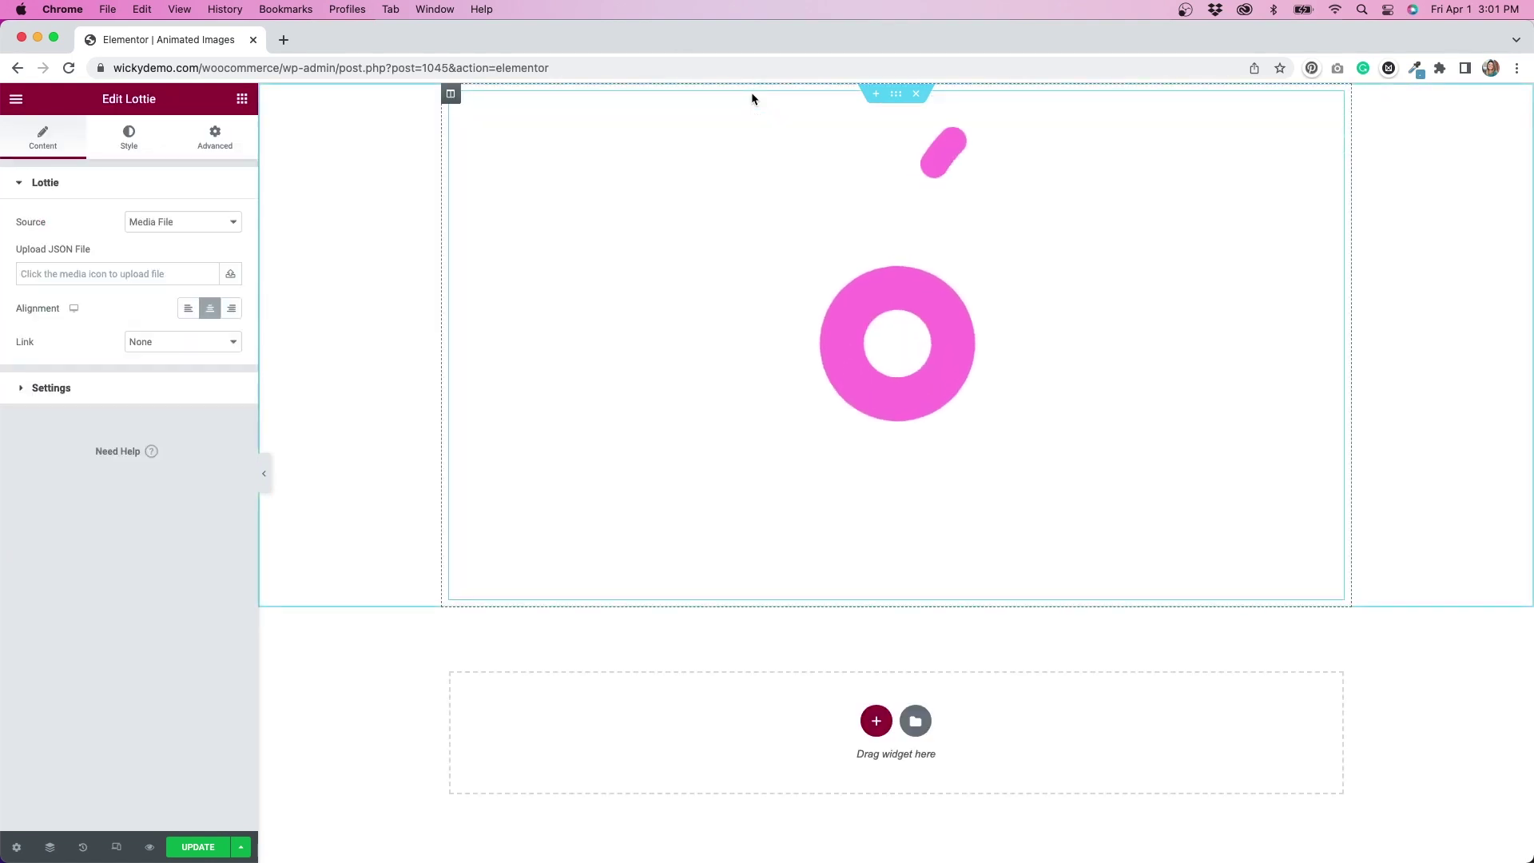
# Load 97422-blob.json into the Lottie widget, enable Loop, and set its width to 500 px
pyautogui.click(205, 277)
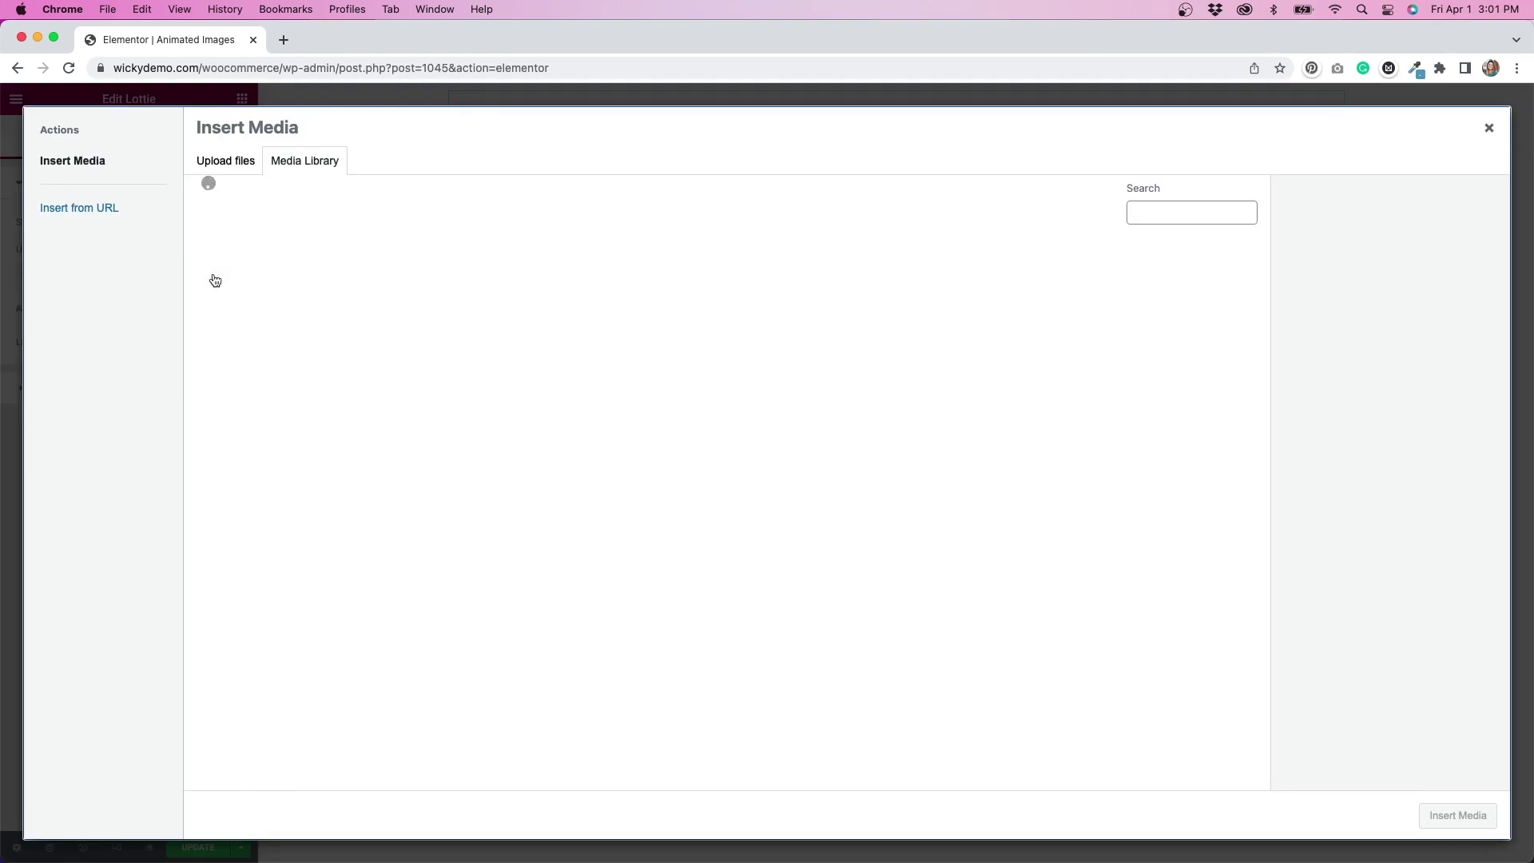
pyautogui.click(214, 279)
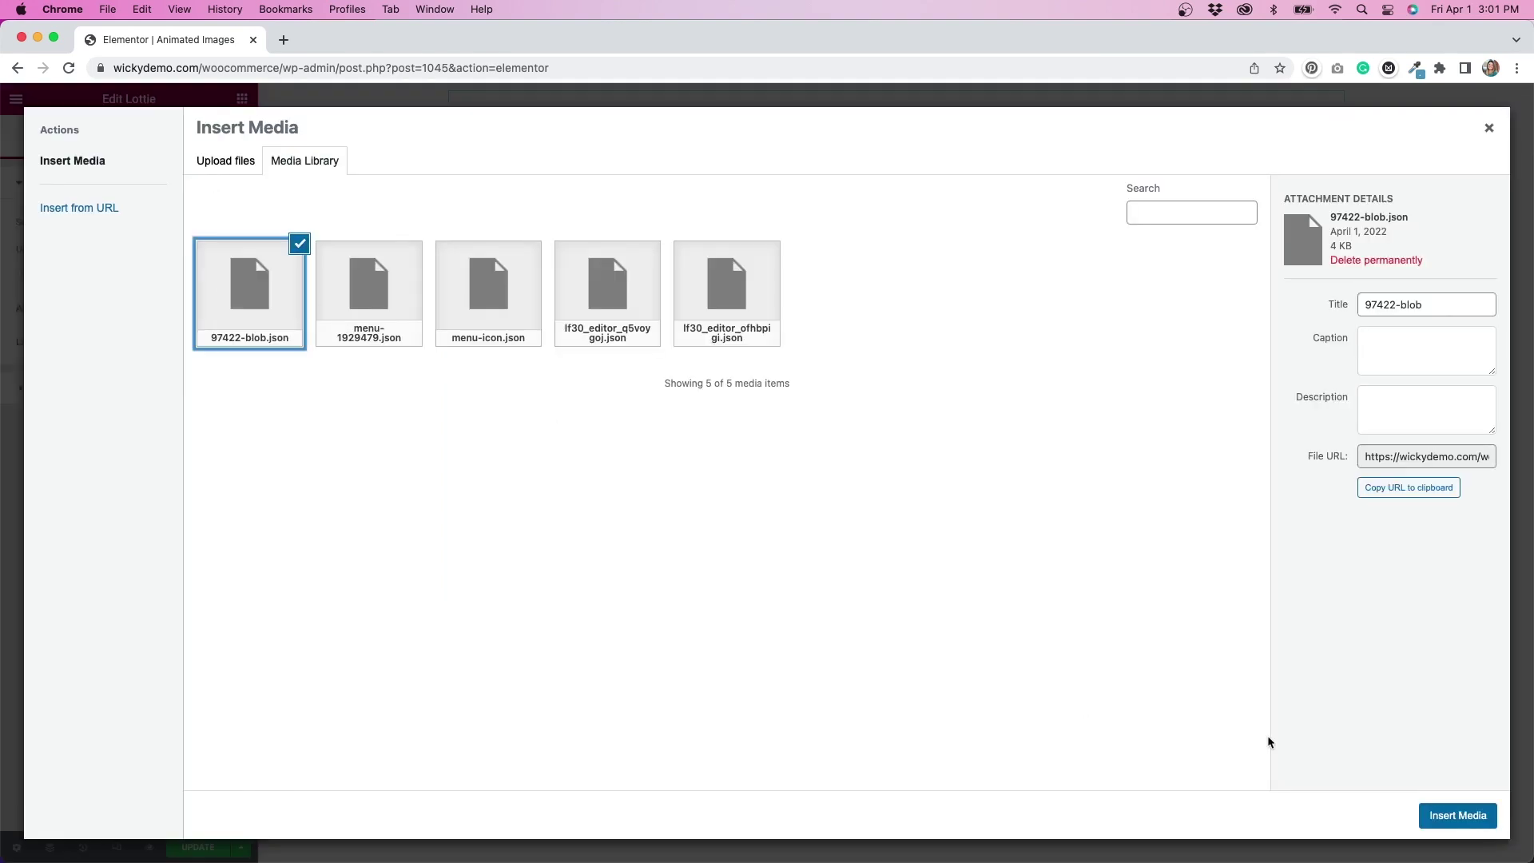
pyautogui.click(1458, 815)
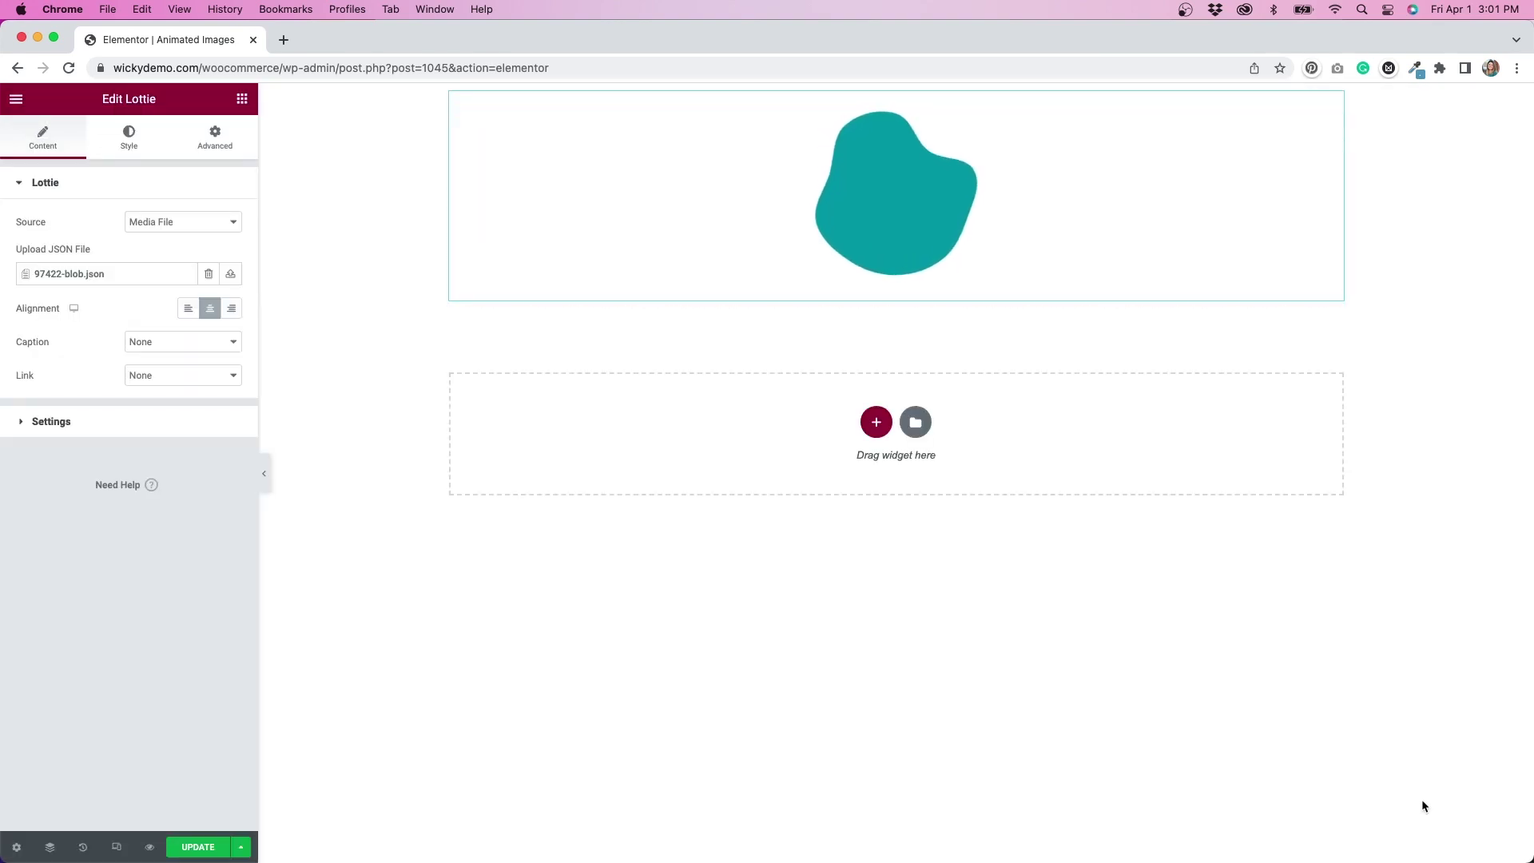
pyautogui.click(115, 423)
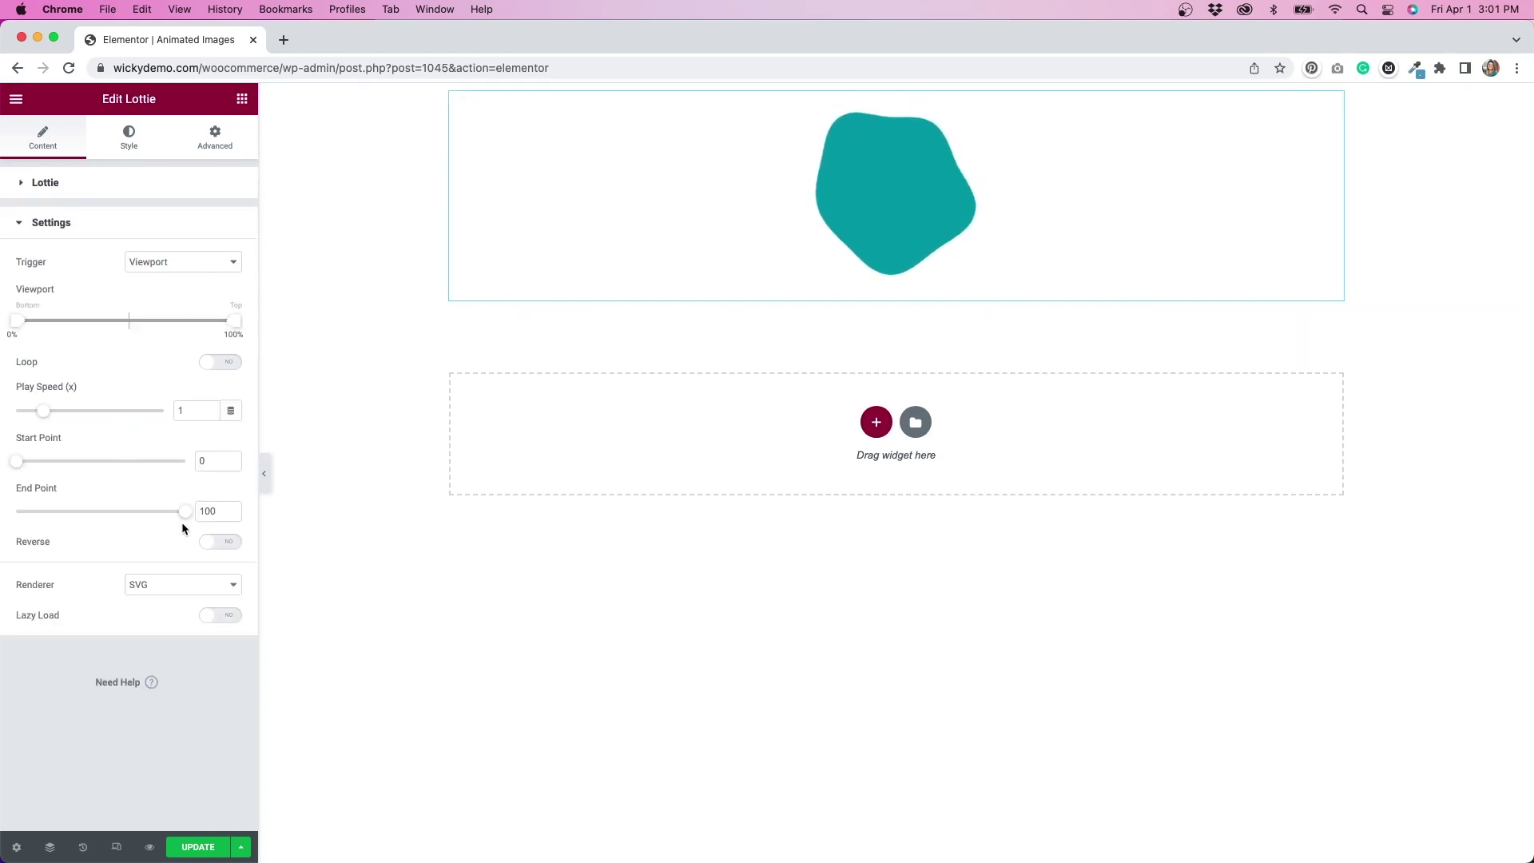
pyautogui.click(231, 362)
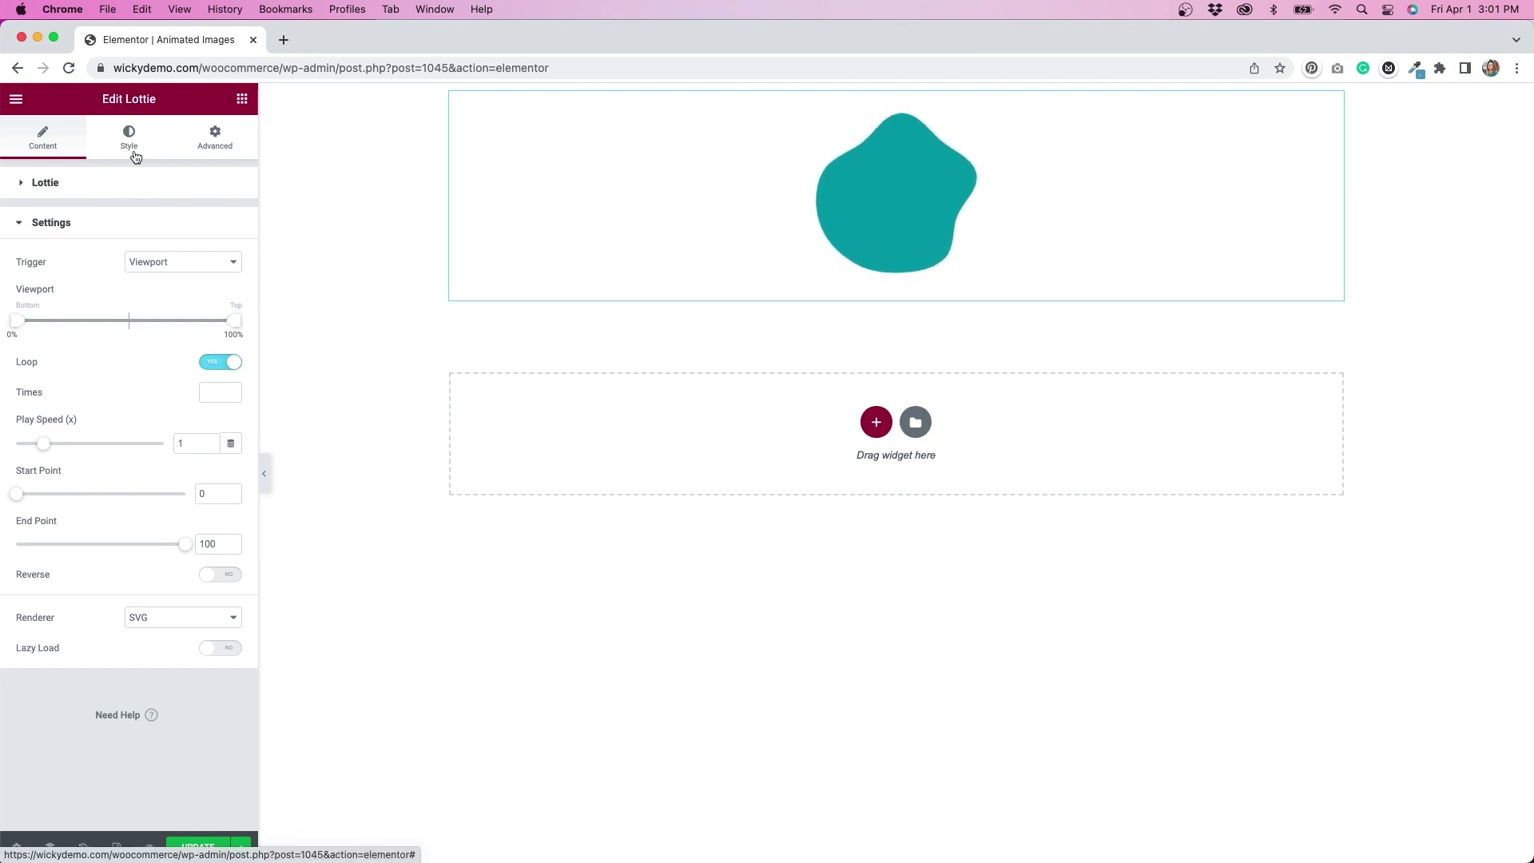
pyautogui.click(130, 140)
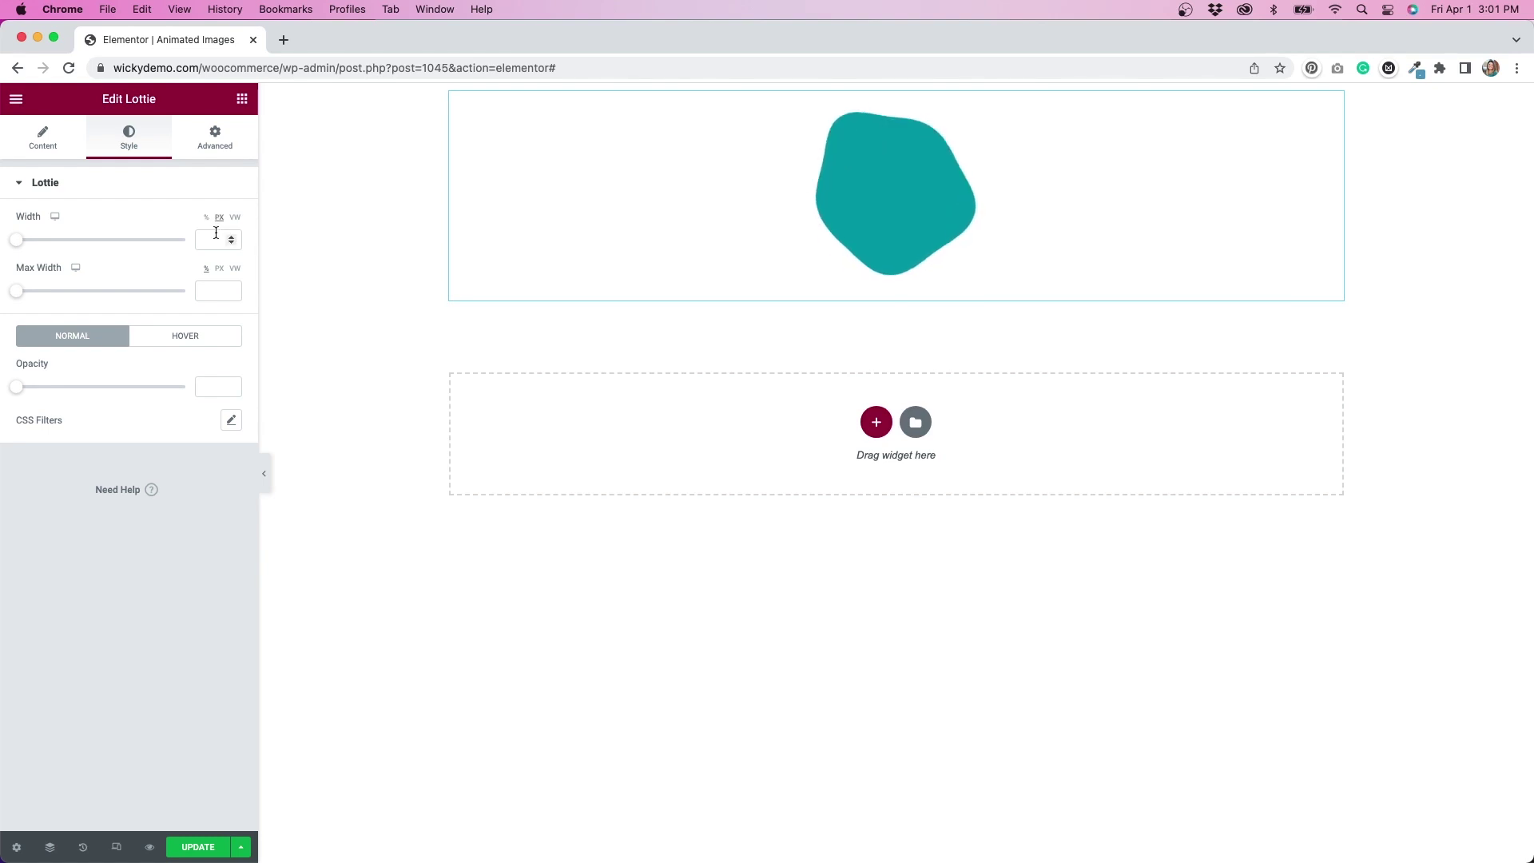
pyautogui.write('500')
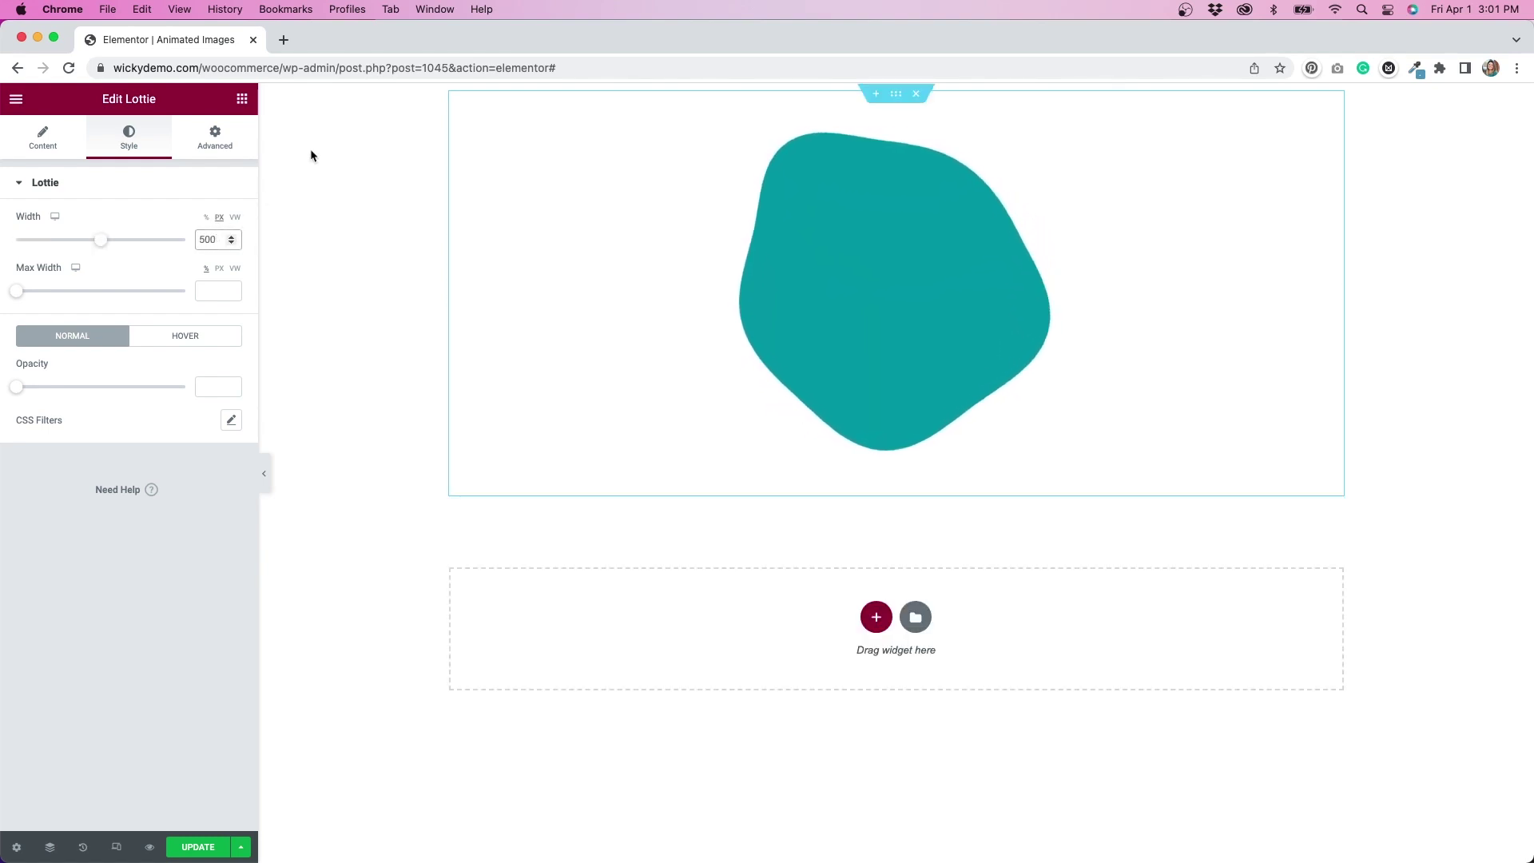
# Add an Image widget below the blob section showing the grey sneaker photo
pyautogui.click(242, 98)
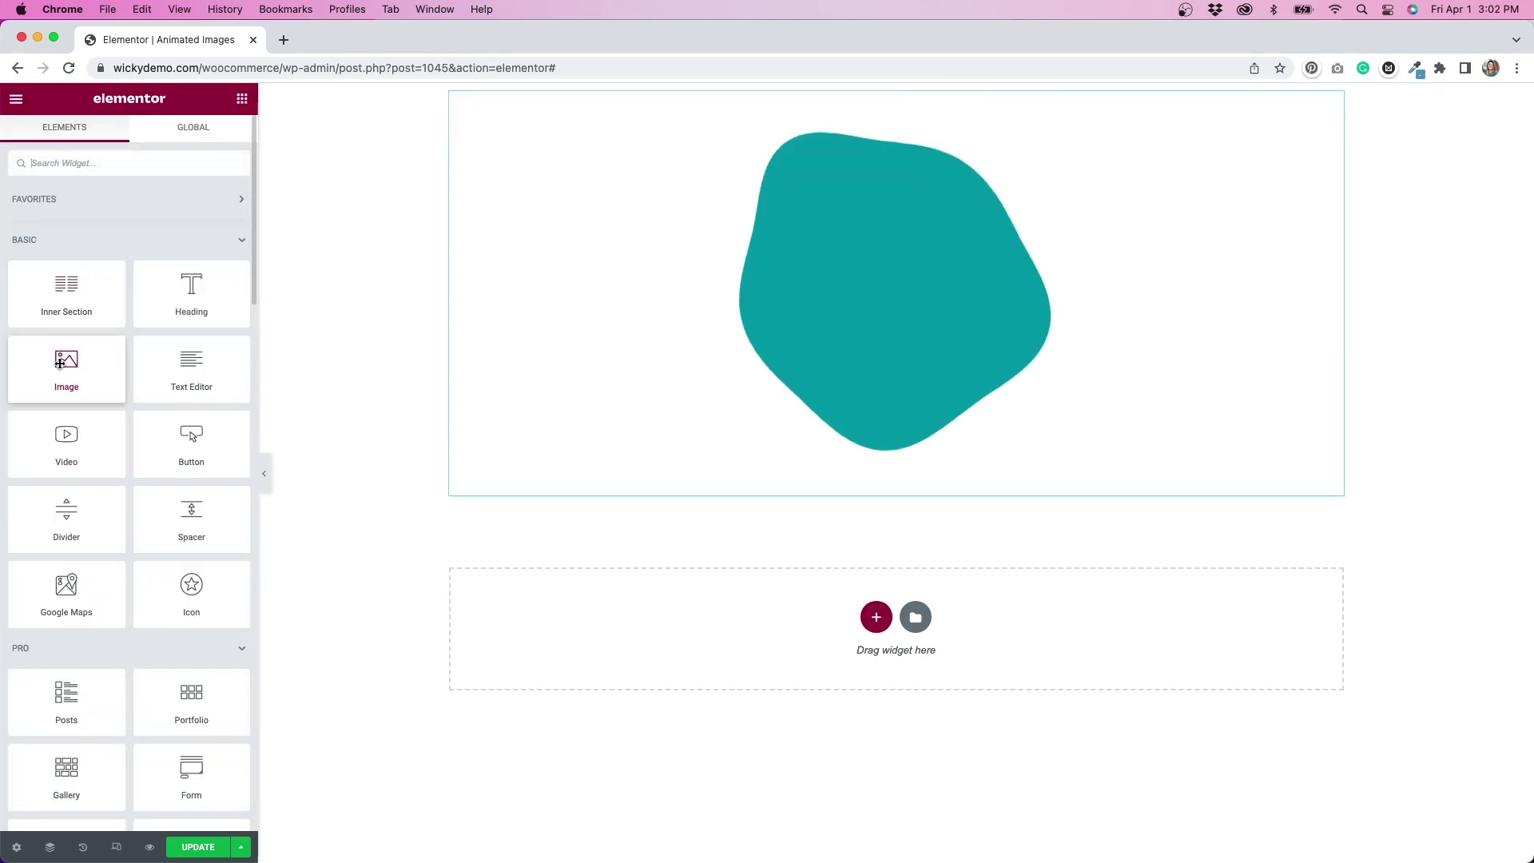
pyautogui.moveTo(67, 364); pyautogui.dragTo(795, 438)
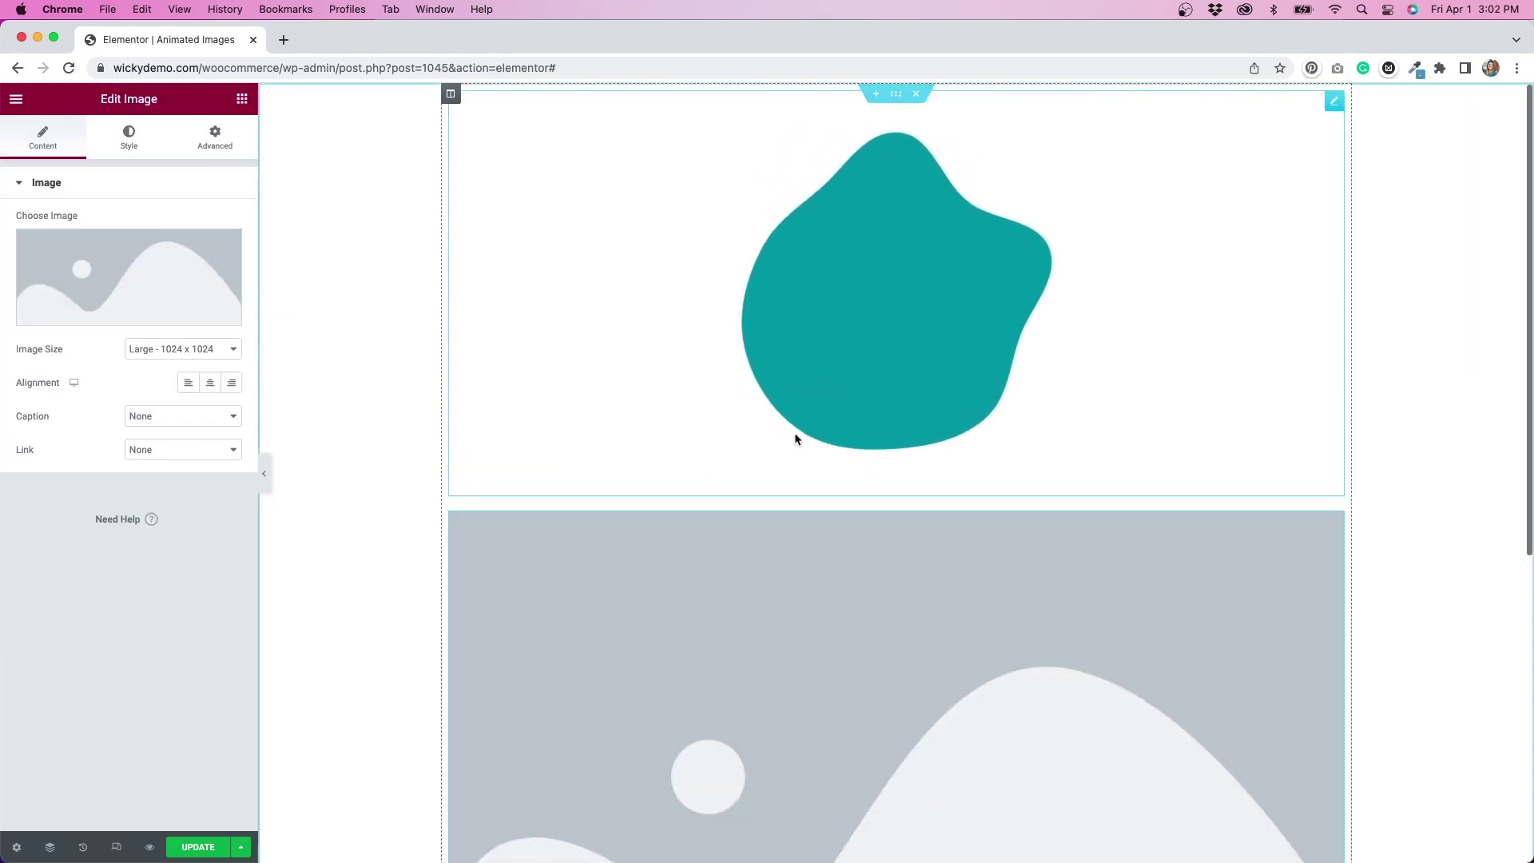
pyautogui.click(169, 285)
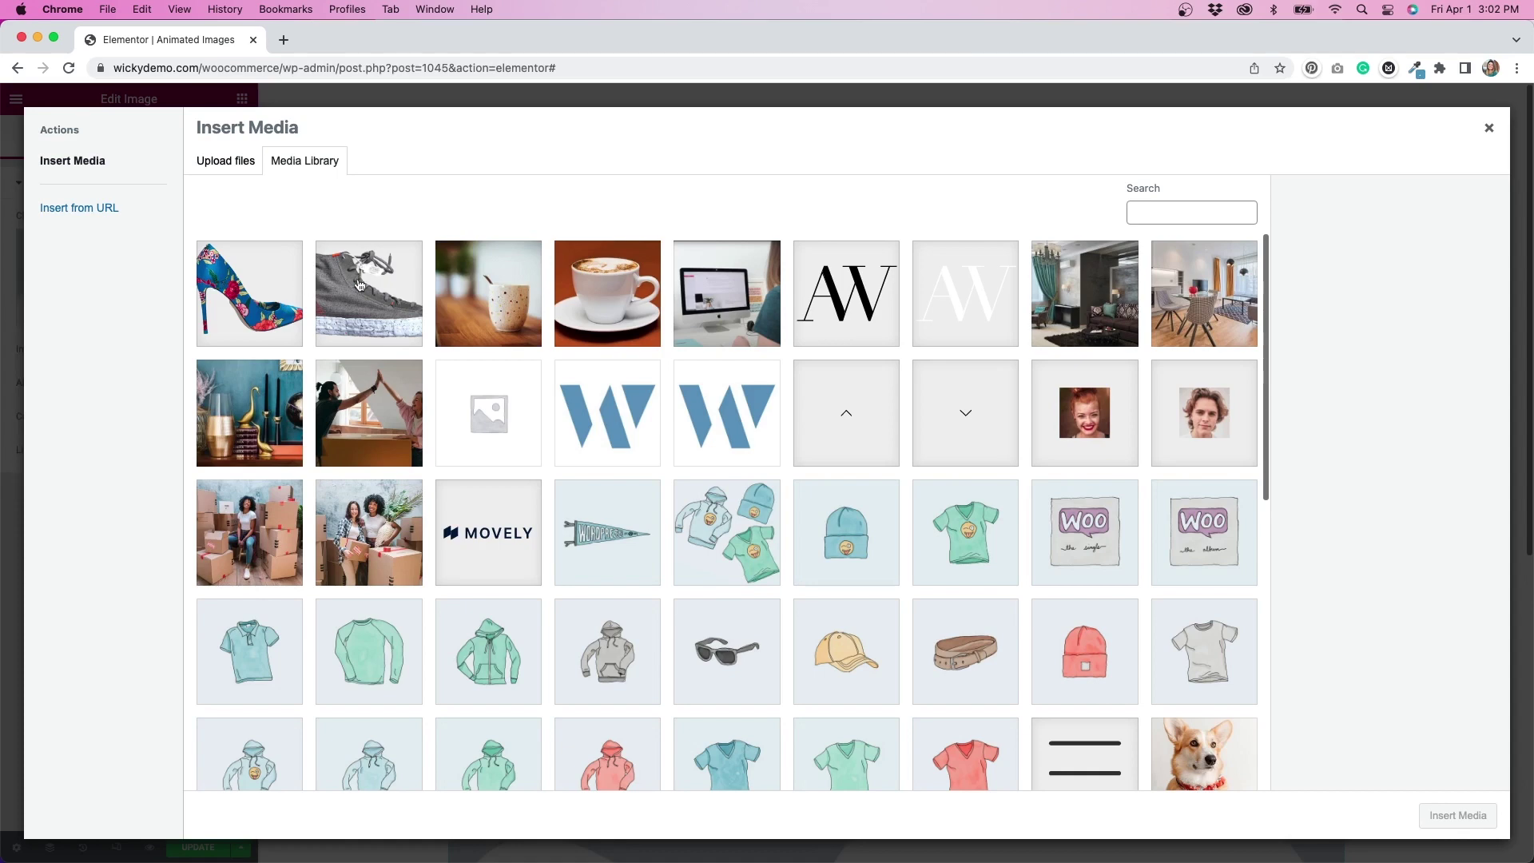
pyautogui.click(337, 286)
pyautogui.click(1458, 815)
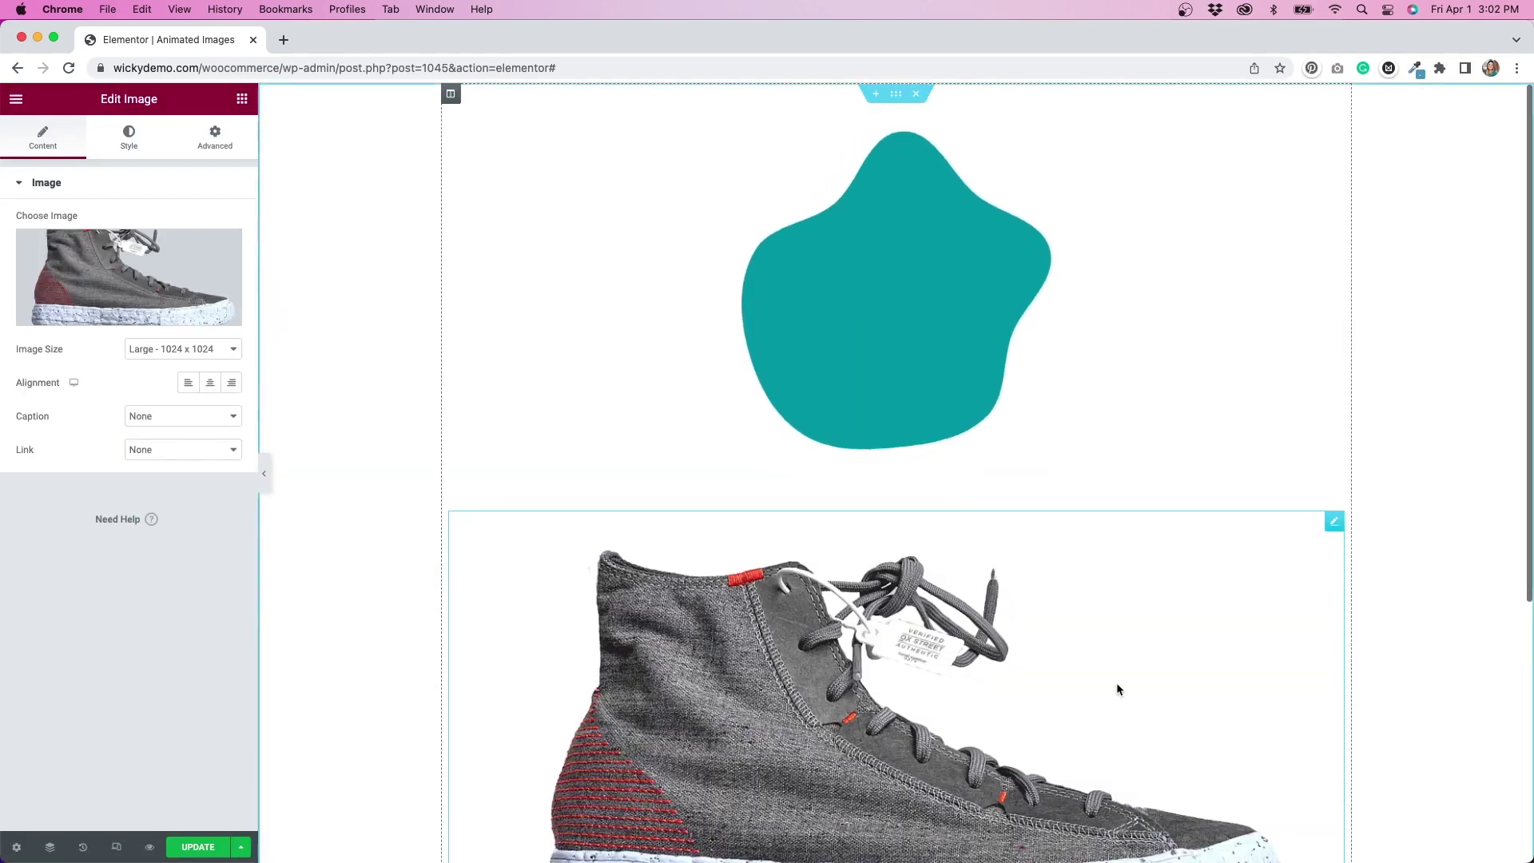
# Make the sneaker image 500 px wide and set an unlinked -420 px top margin
pyautogui.click(128, 138)
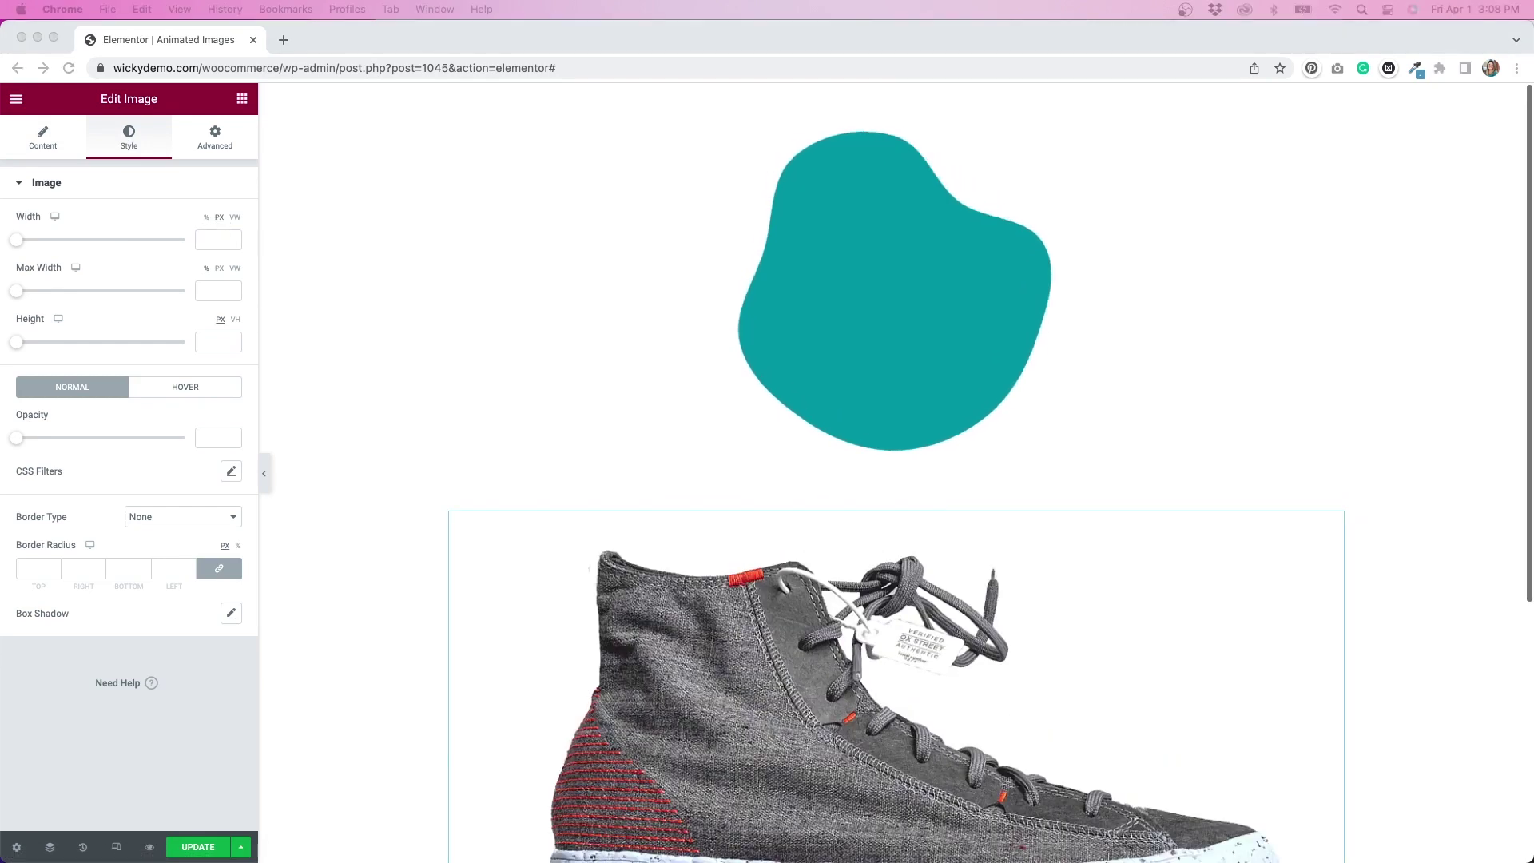
pyautogui.click(206, 242)
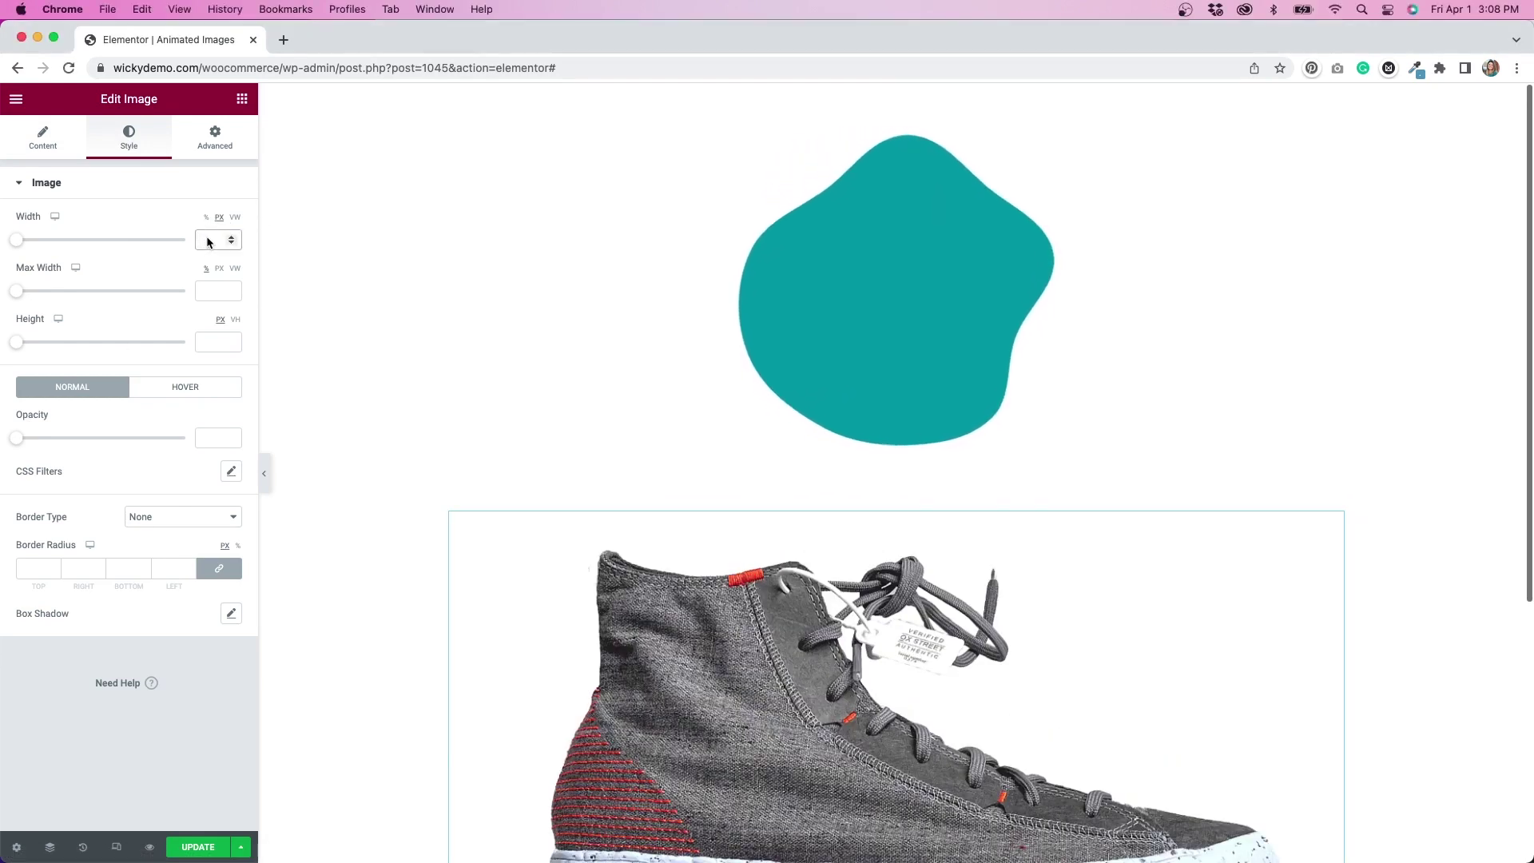
pyautogui.write('500')
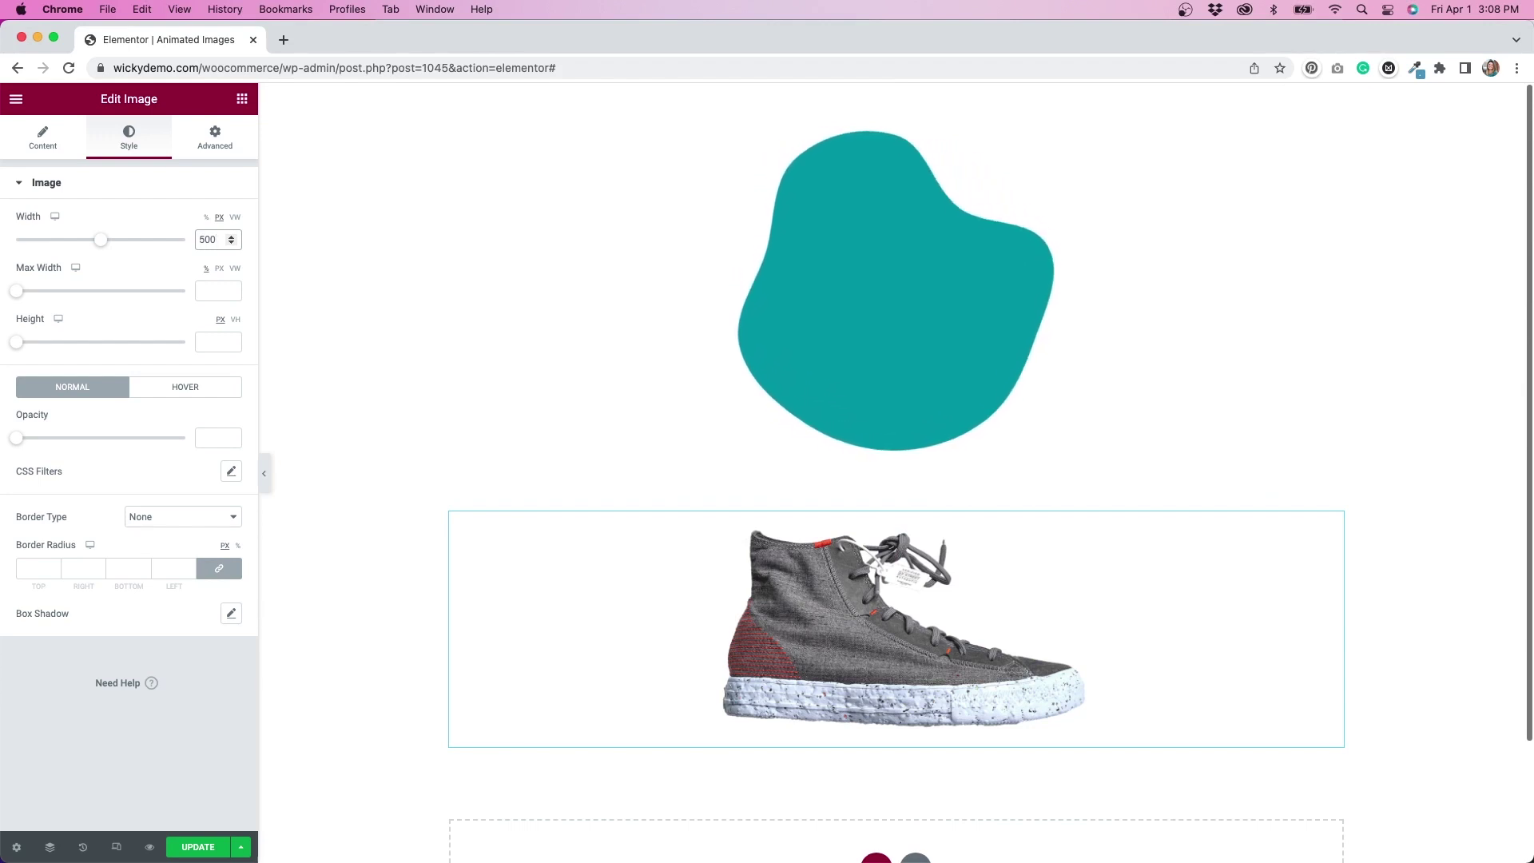
pyautogui.click(217, 143)
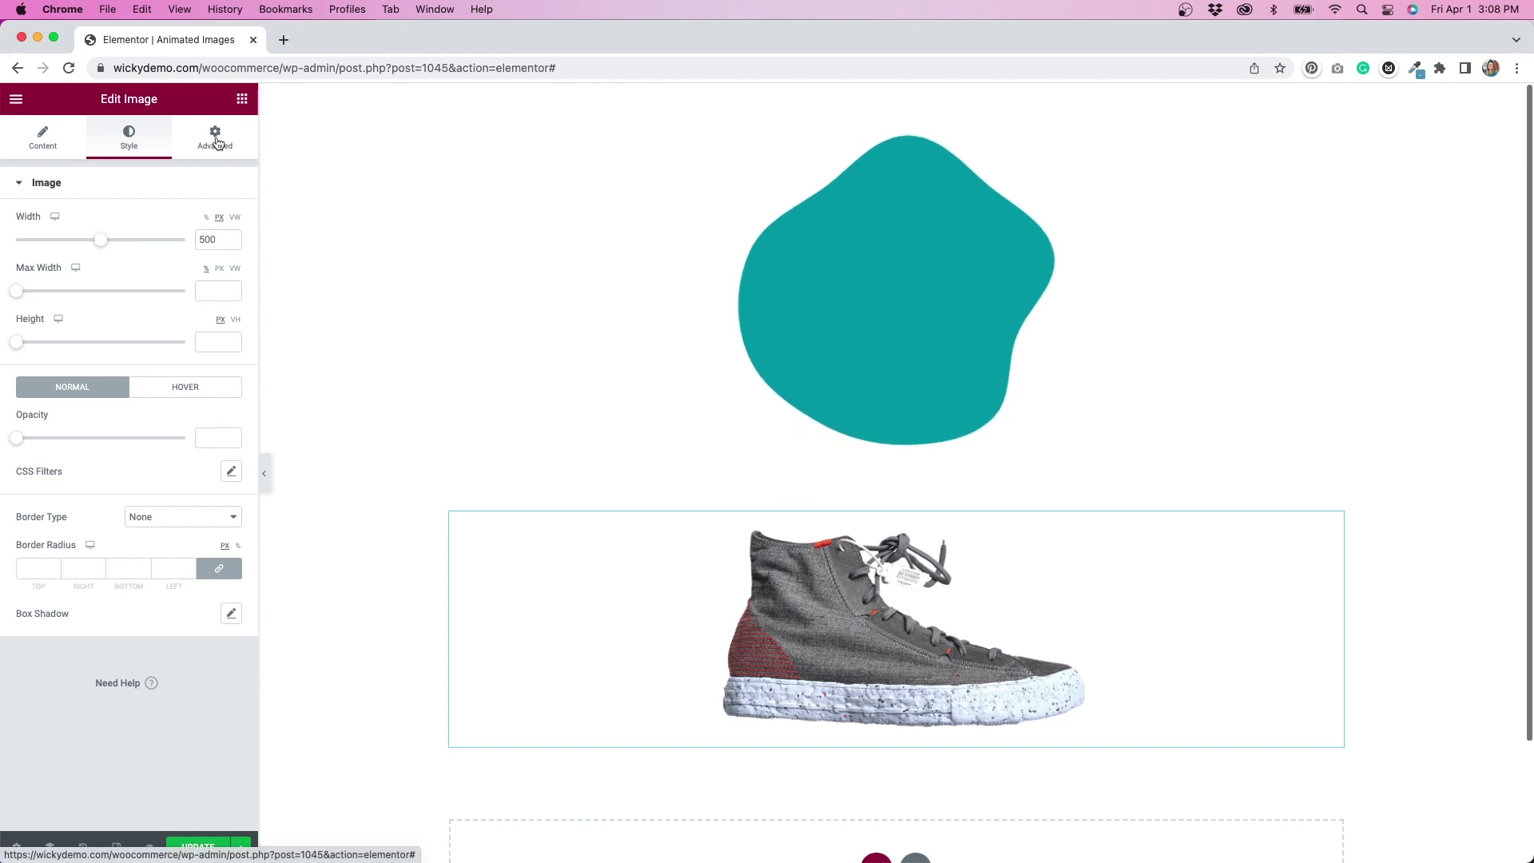
pyautogui.click(219, 240)
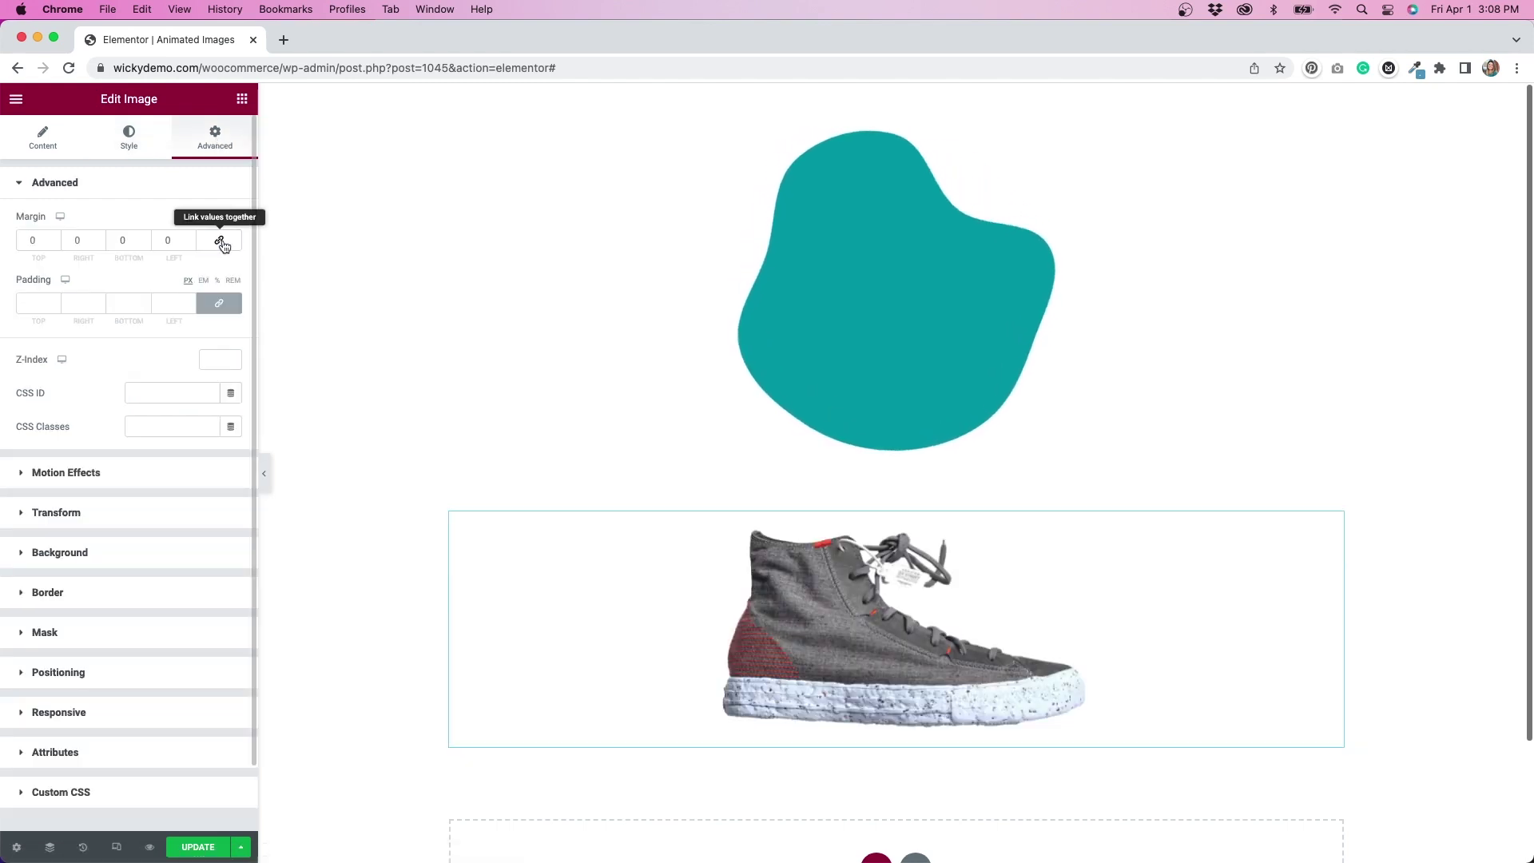
pyautogui.click(55, 244)
pyautogui.click(55, 244)
pyautogui.click(55, 244)
pyautogui.click(55, 244)
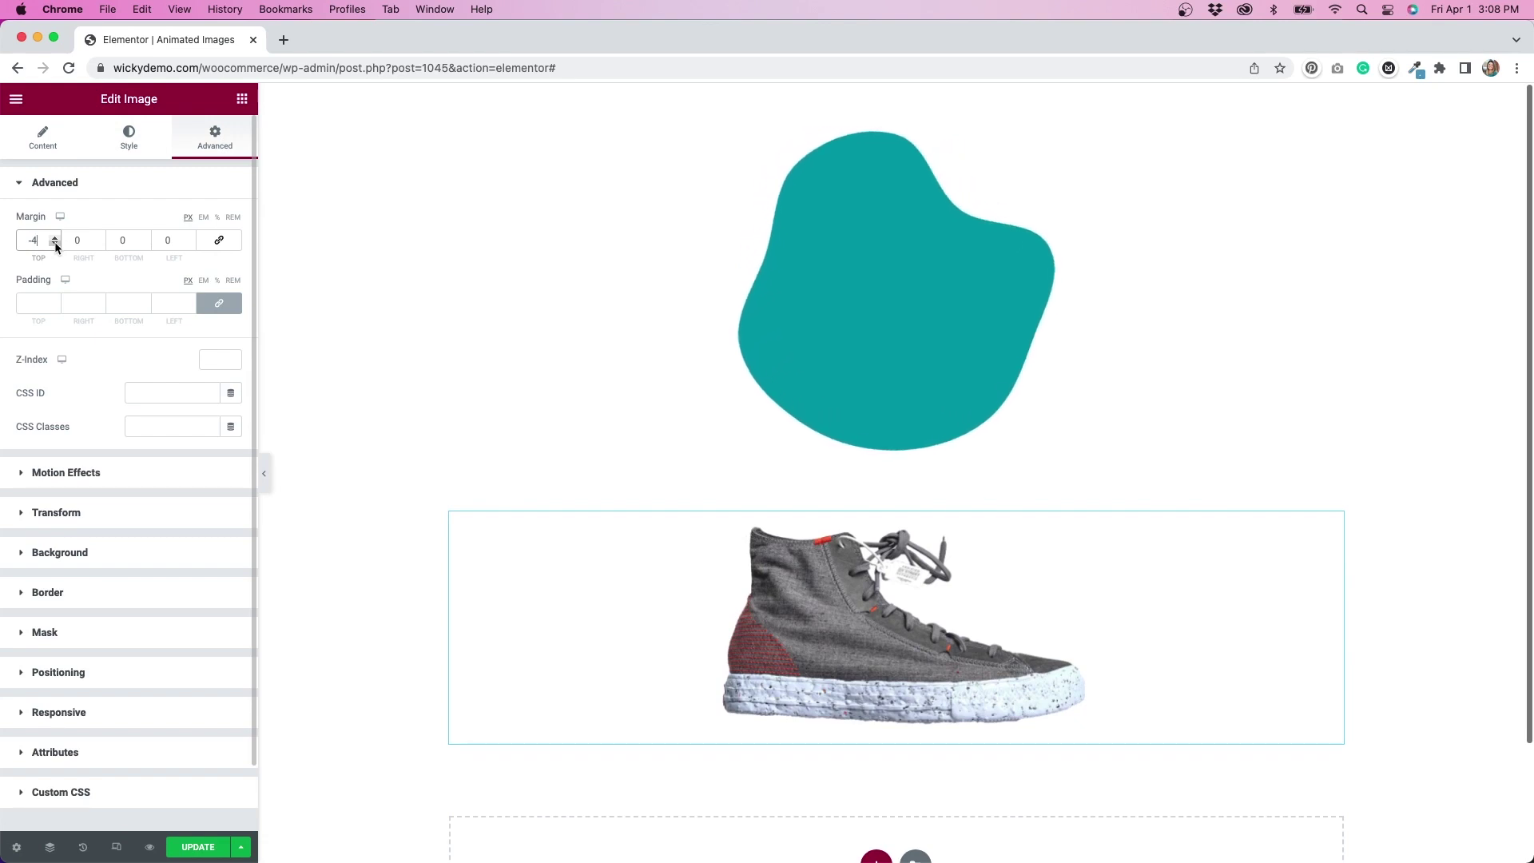
pyautogui.write('20')
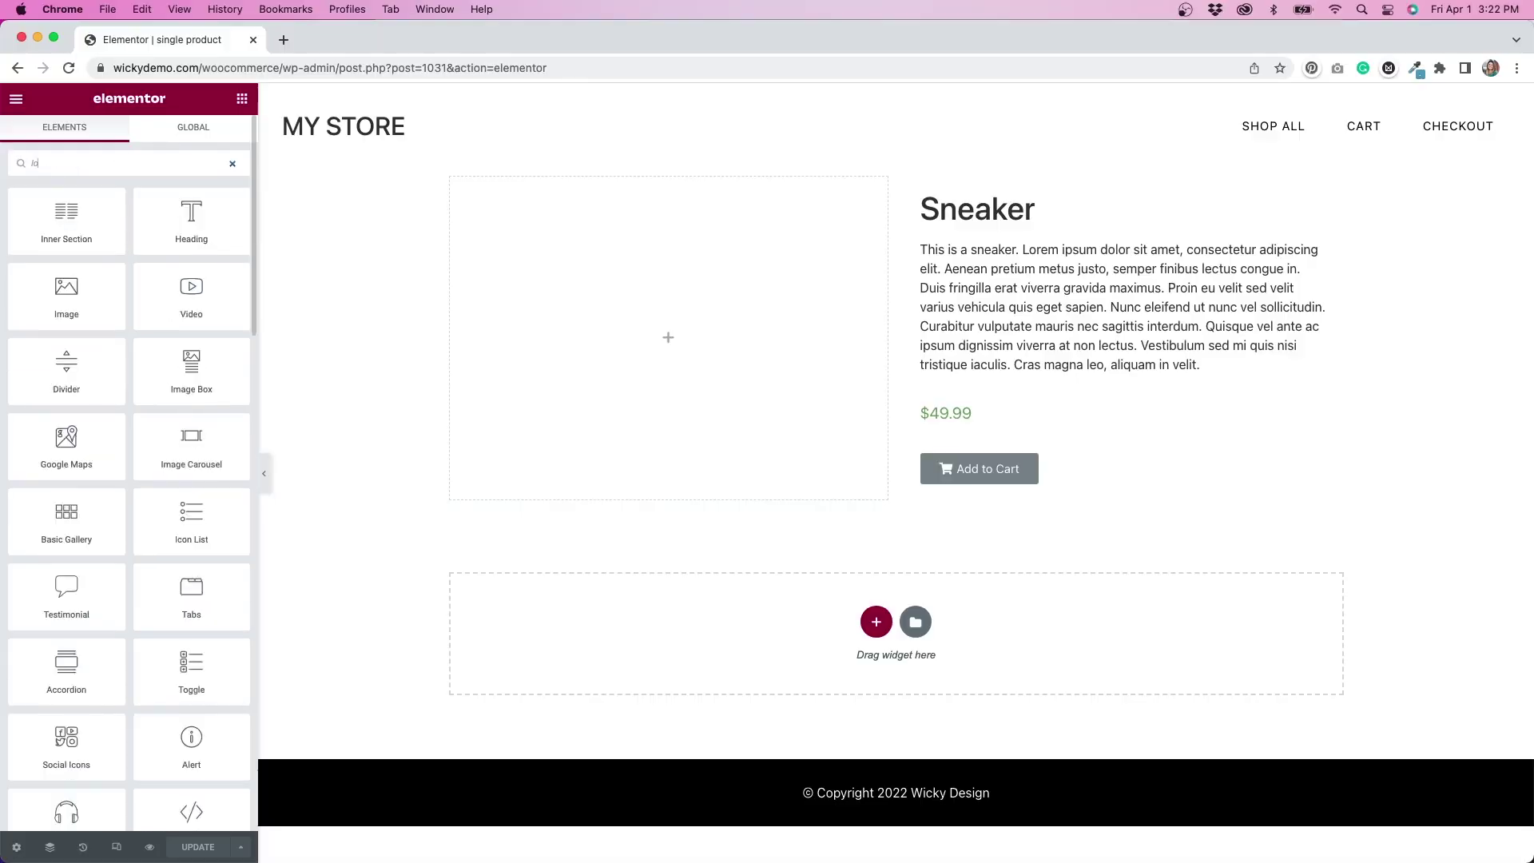
# Place a looping Lottie widget with 97422-blob.json in the product image column
pyautogui.write('lottie')
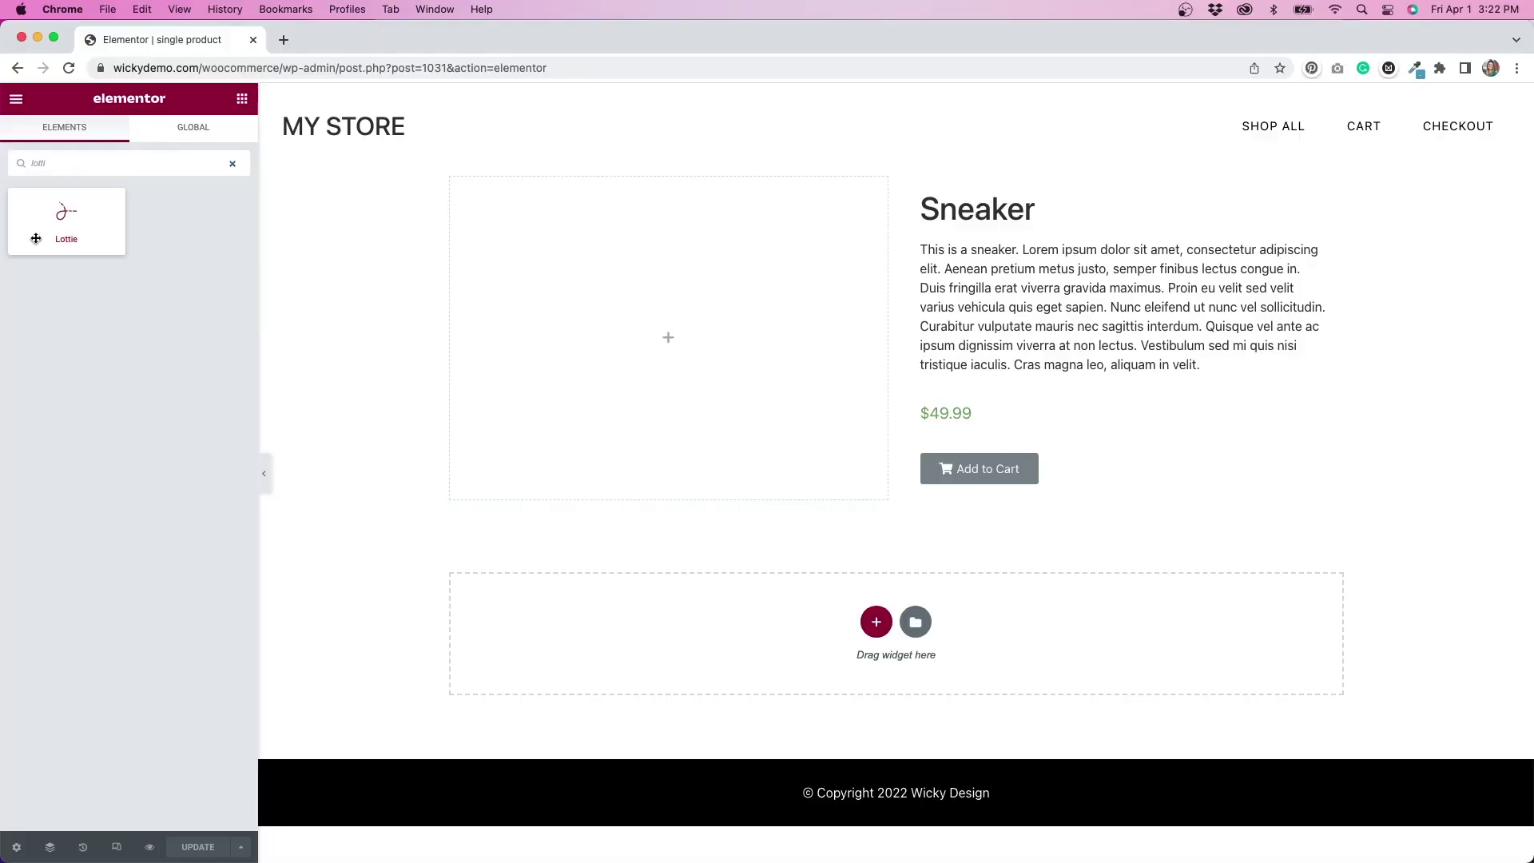
pyautogui.moveTo(62, 216); pyautogui.dragTo(686, 282)
pyautogui.click(230, 273)
pyautogui.click(254, 283)
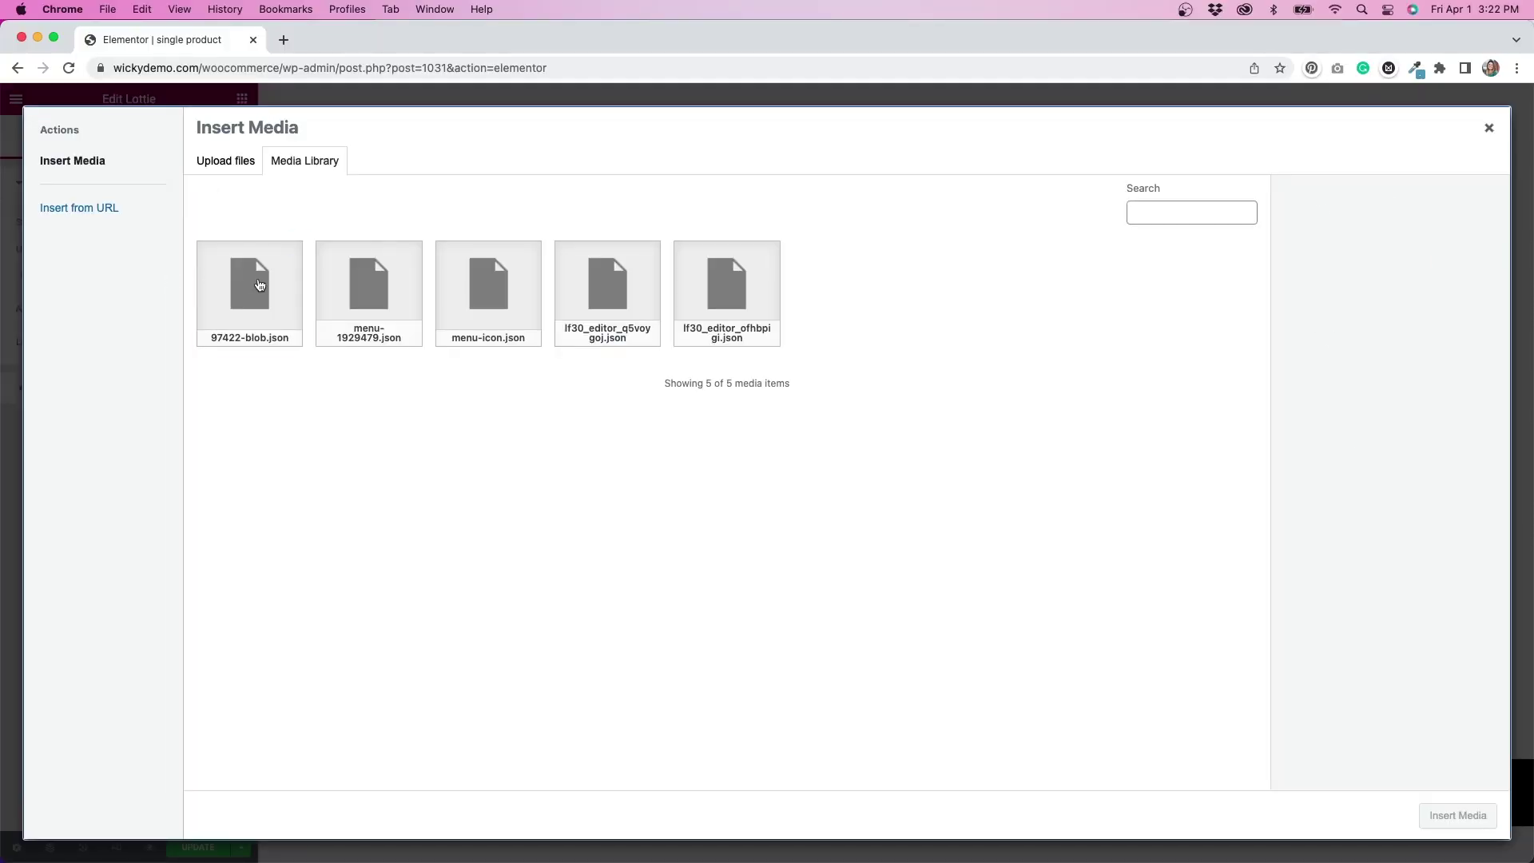
pyautogui.click(1458, 815)
pyautogui.click(149, 421)
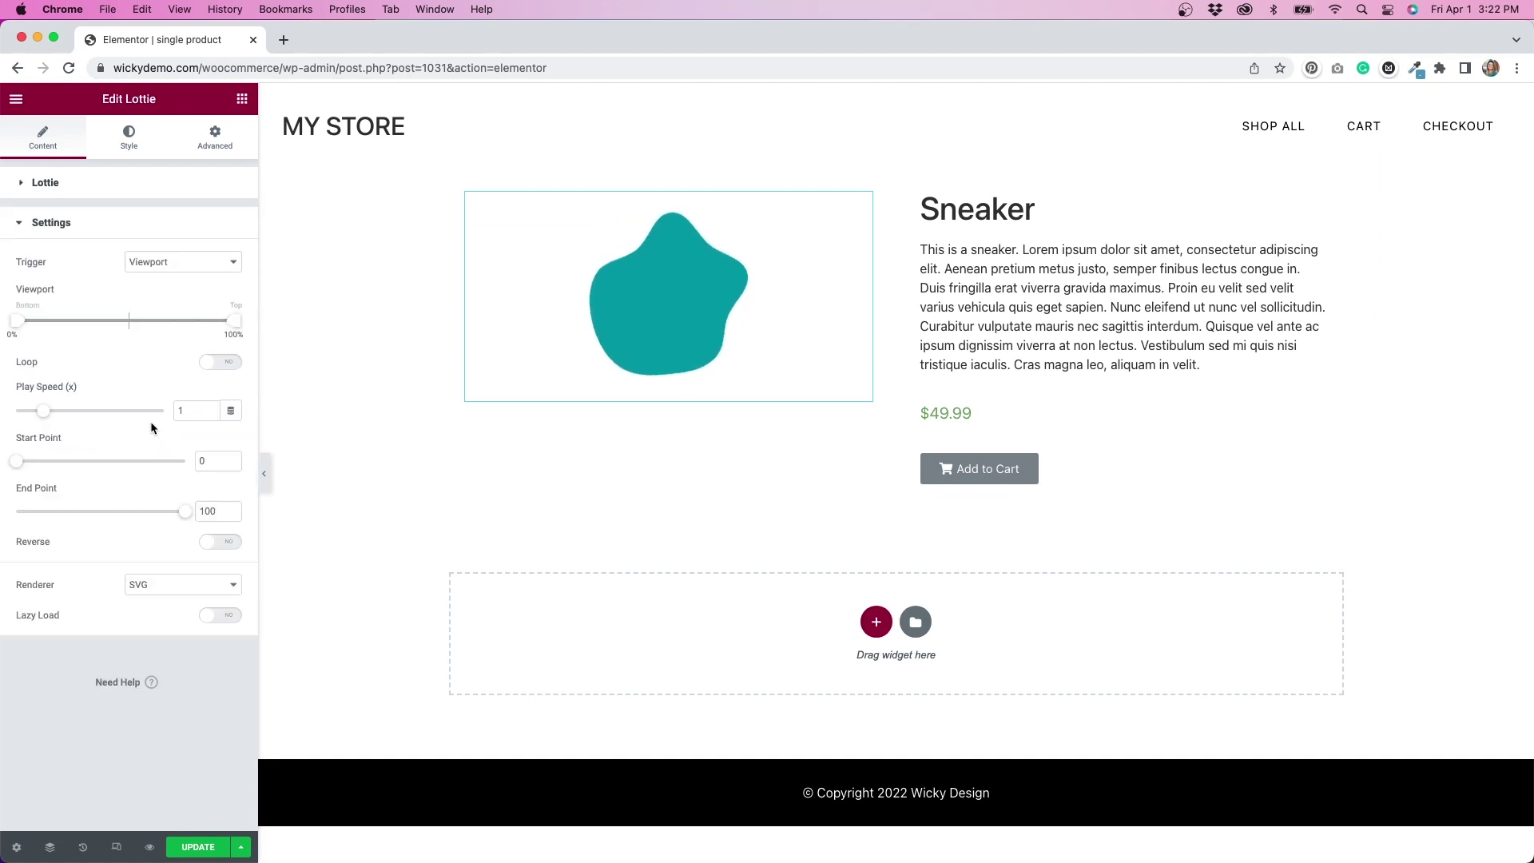
pyautogui.click(229, 365)
# Add a Product Images widget below the blob animation
pyautogui.click(128, 141)
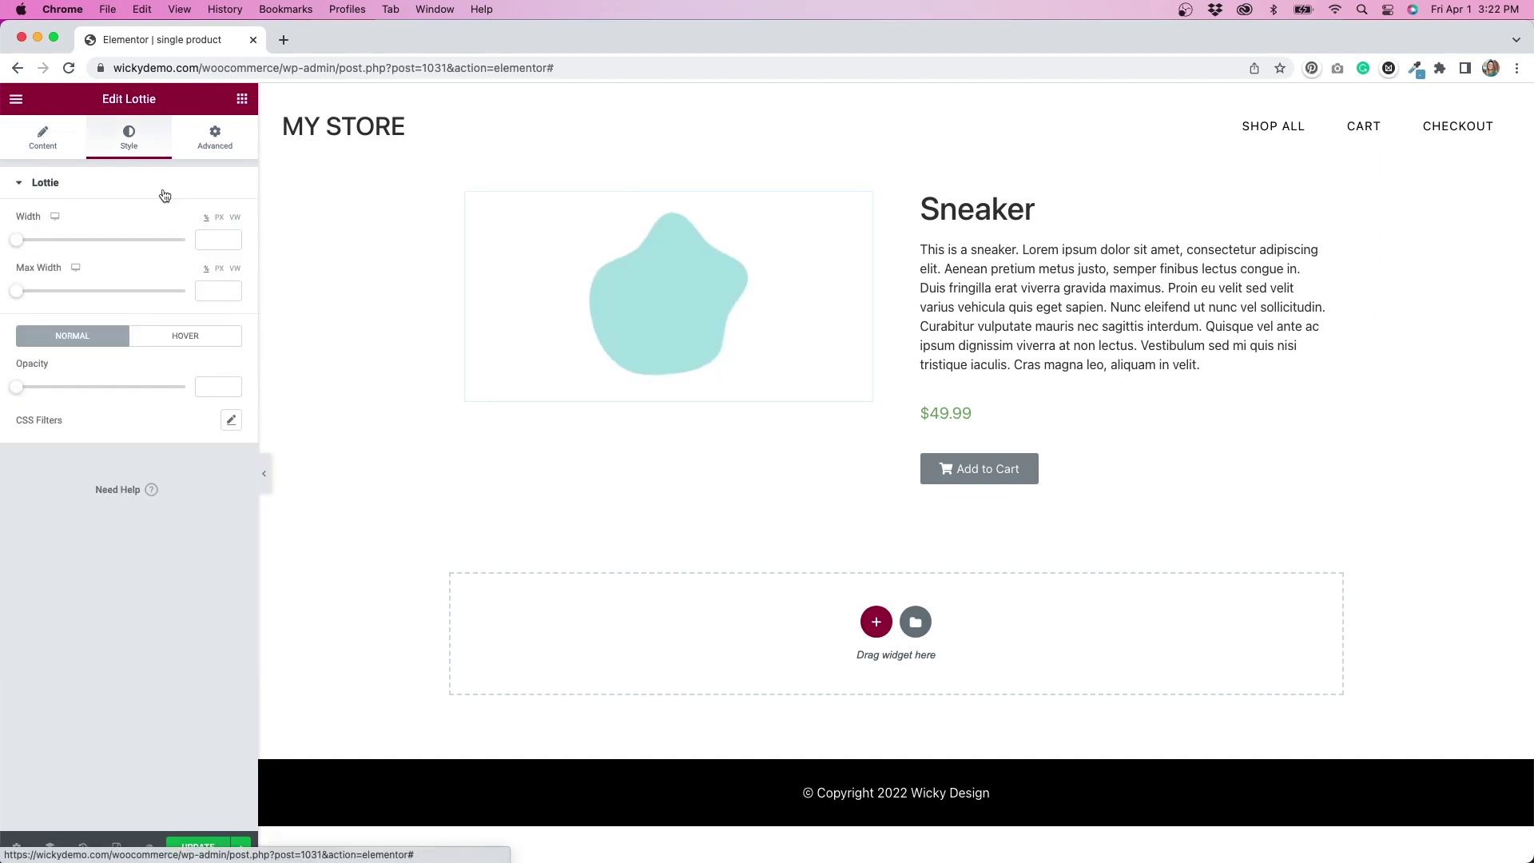
pyautogui.click(243, 99)
pyautogui.moveTo(67, 327); pyautogui.dragTo(655, 551)
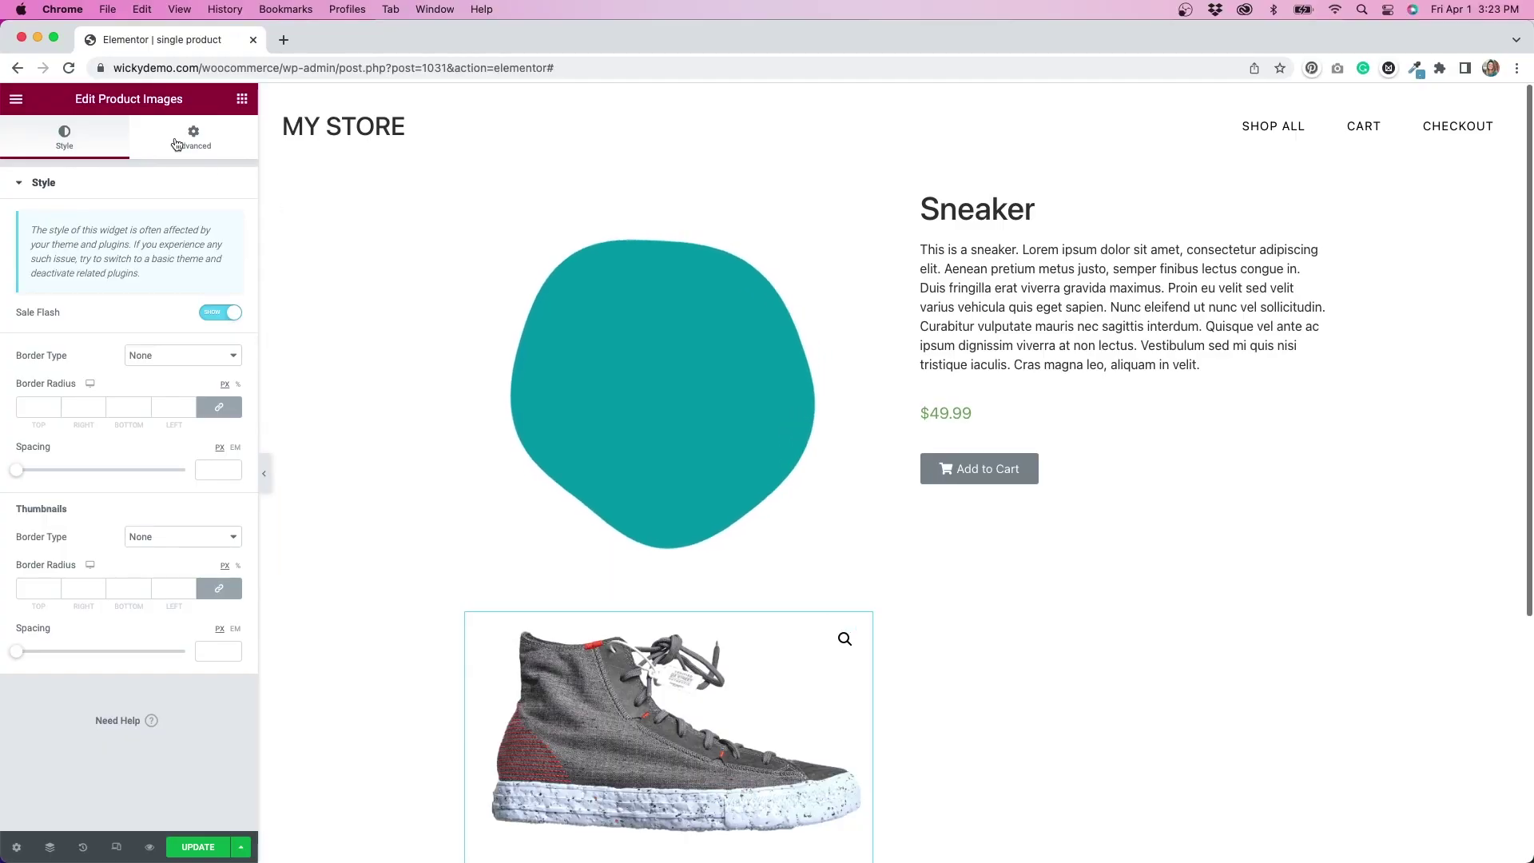
# Give Product Images an unlinked -440 px top margin and save the page with Update
pyautogui.click(183, 143)
pyautogui.click(219, 239)
pyautogui.click(55, 239)
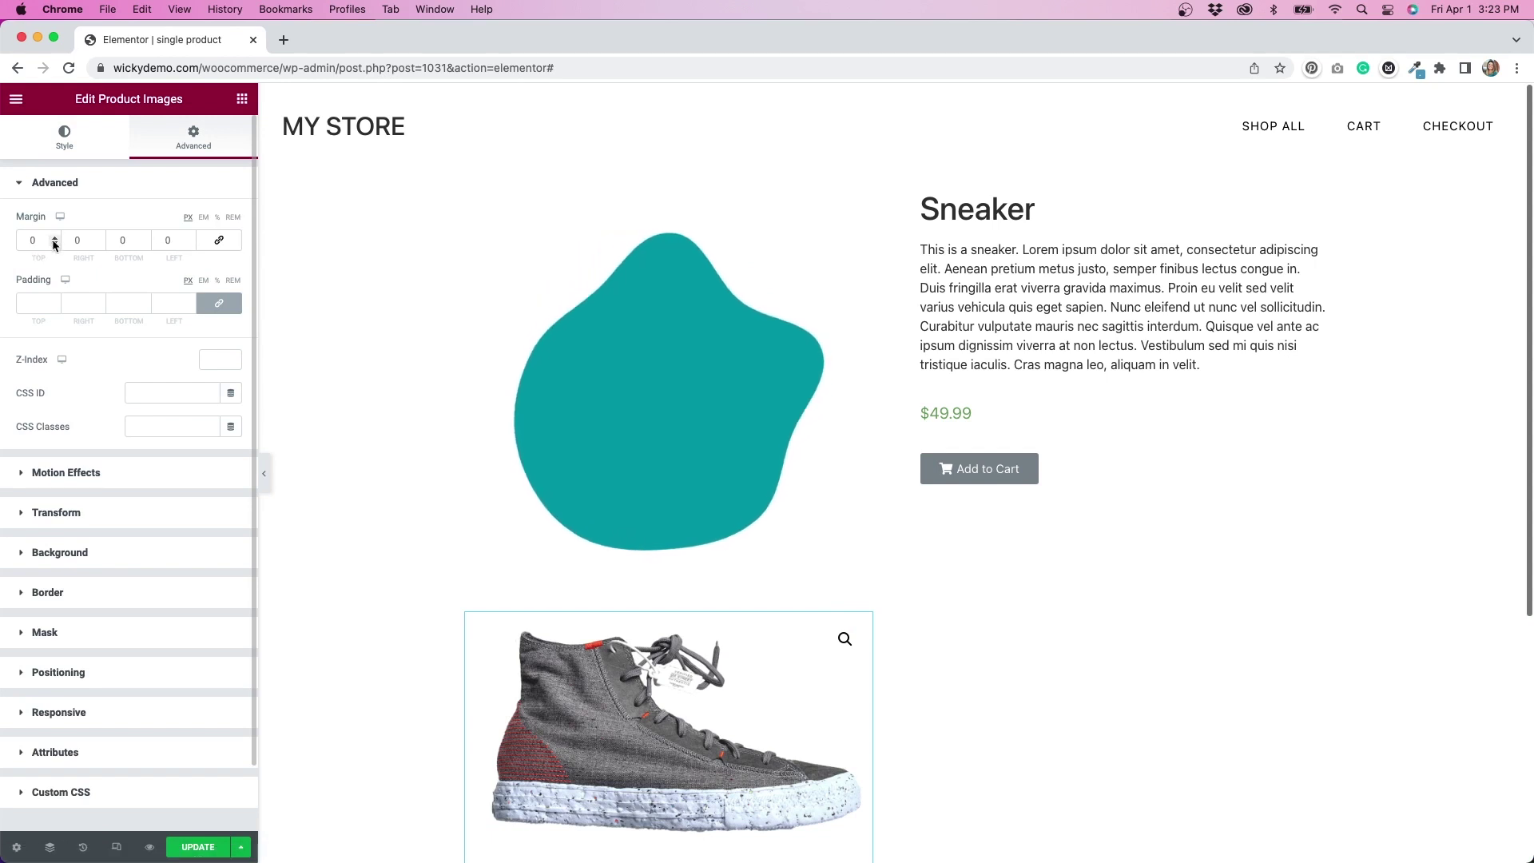
pyautogui.click(54, 243)
pyautogui.click(54, 244)
pyautogui.click(54, 243)
pyautogui.click(56, 245)
pyautogui.click(55, 244)
pyautogui.write('40')
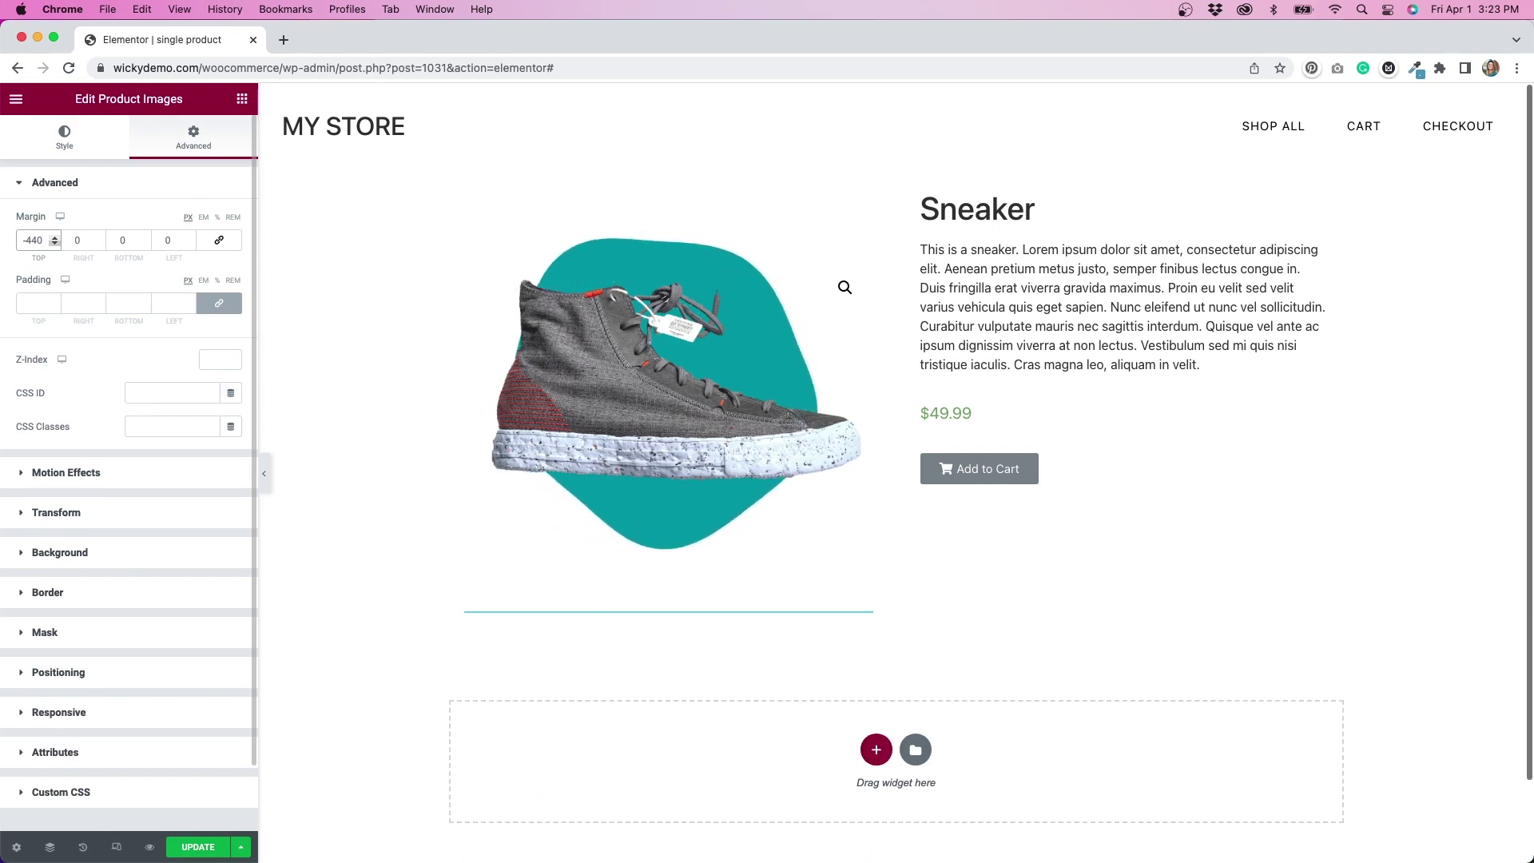
pyautogui.click(205, 847)
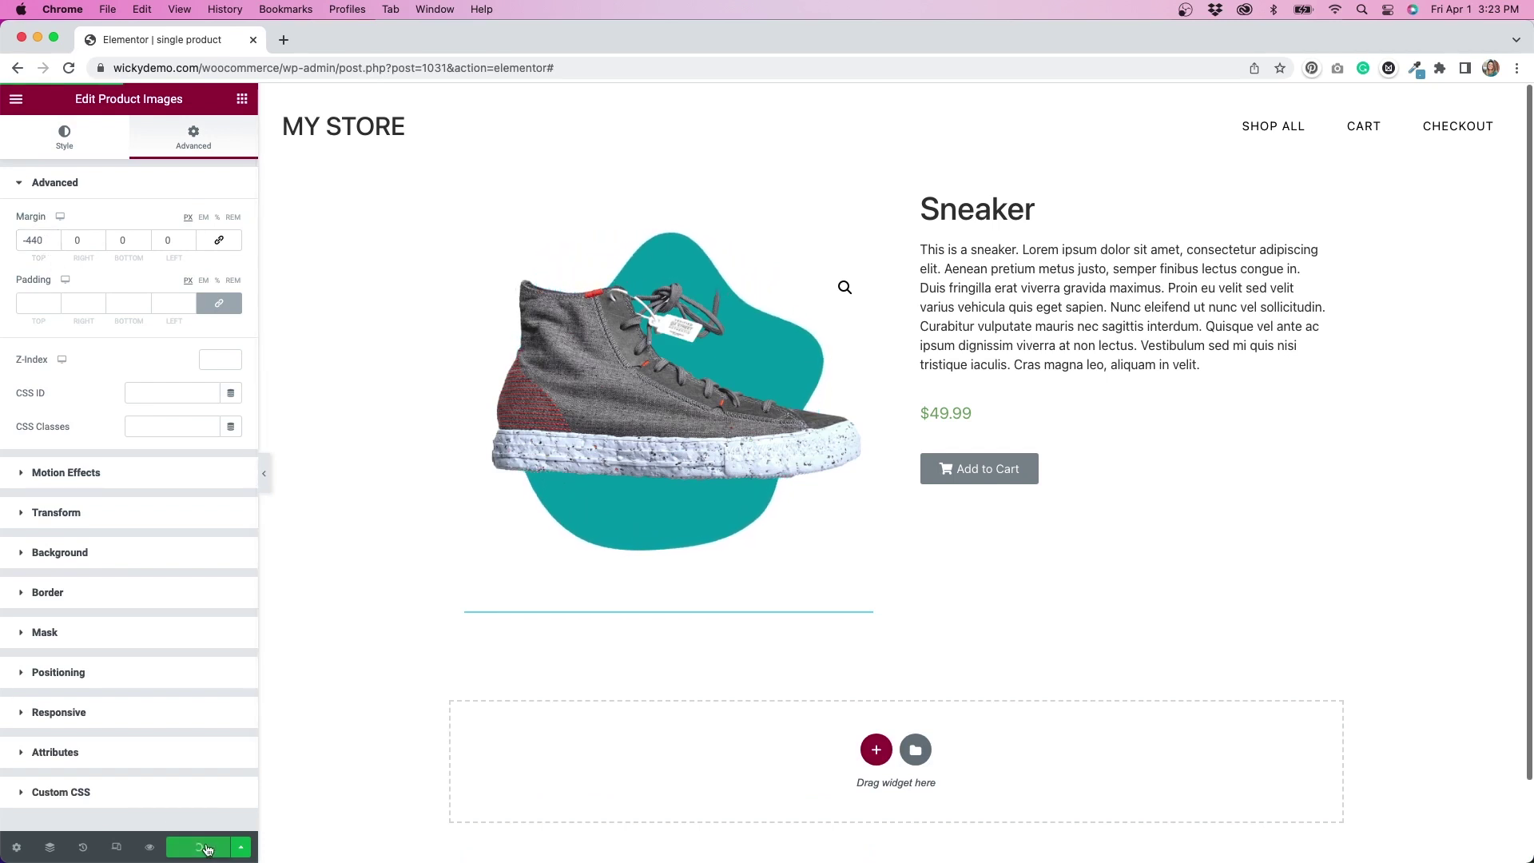